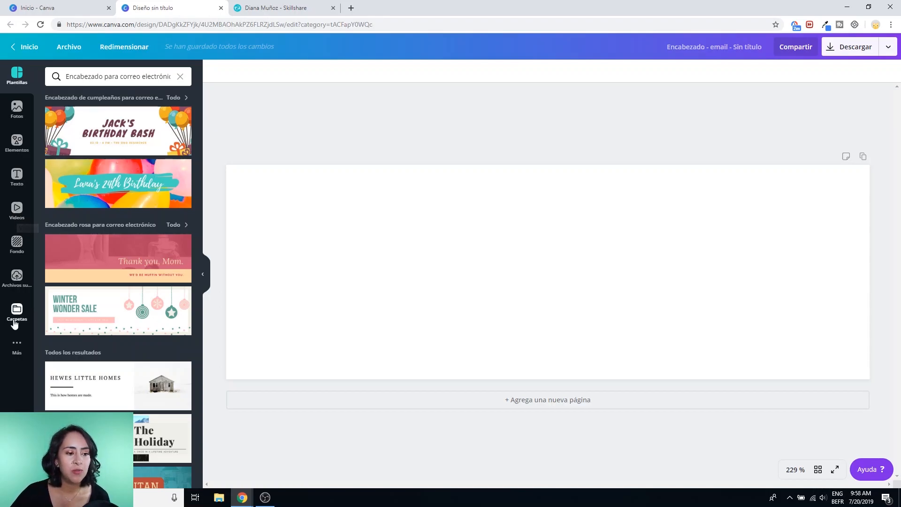
# Step: Fill the blank email header's background with the amber yellow from the Funky Swimming Pool palette
pyautogui.click(15, 284)
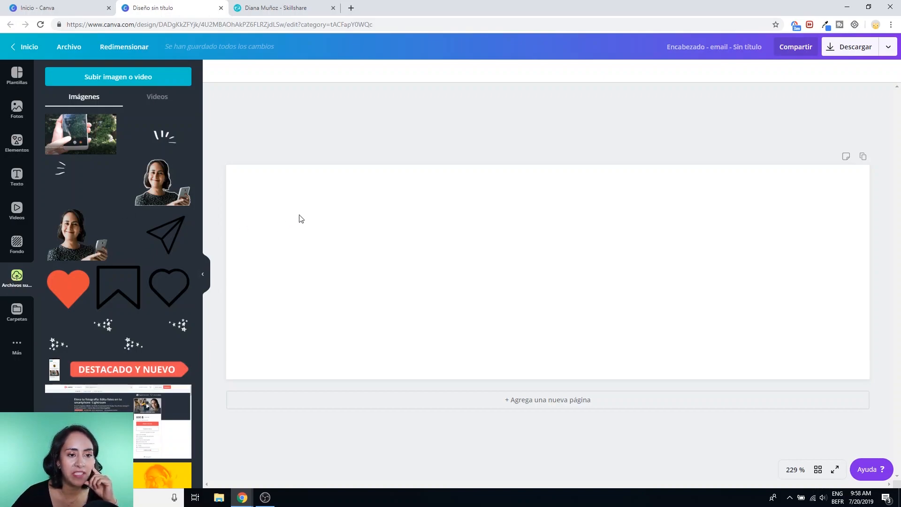
pyautogui.click(290, 205)
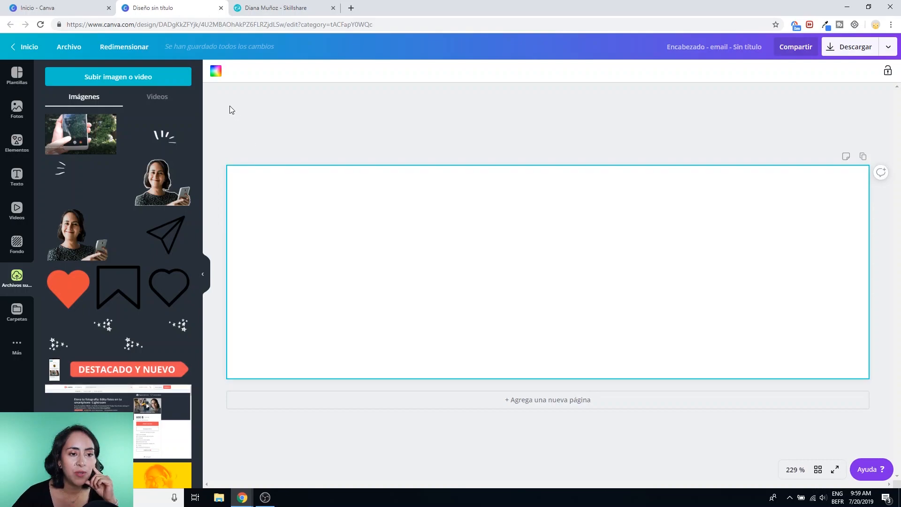
pyautogui.click(216, 72)
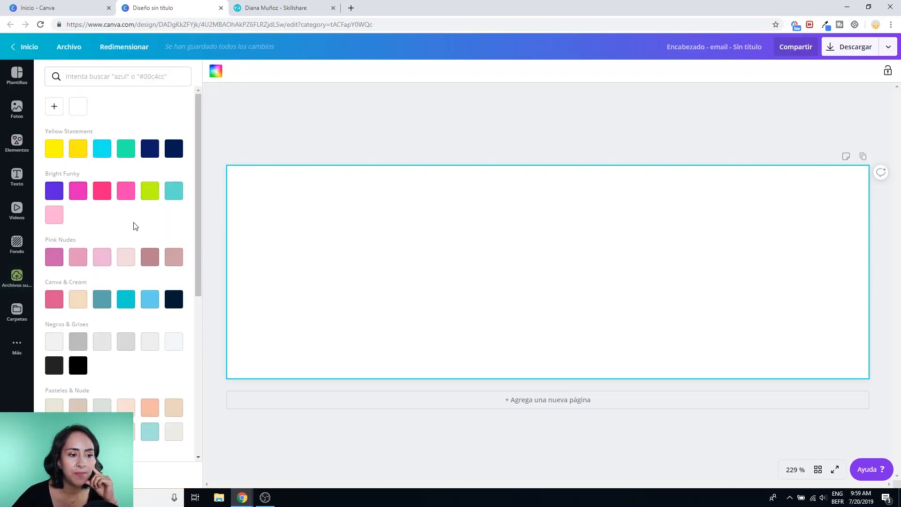
pyautogui.scroll(-3, 134, 226)
pyautogui.scroll(-3, 134, 226)
pyautogui.scroll(3, 134, 226)
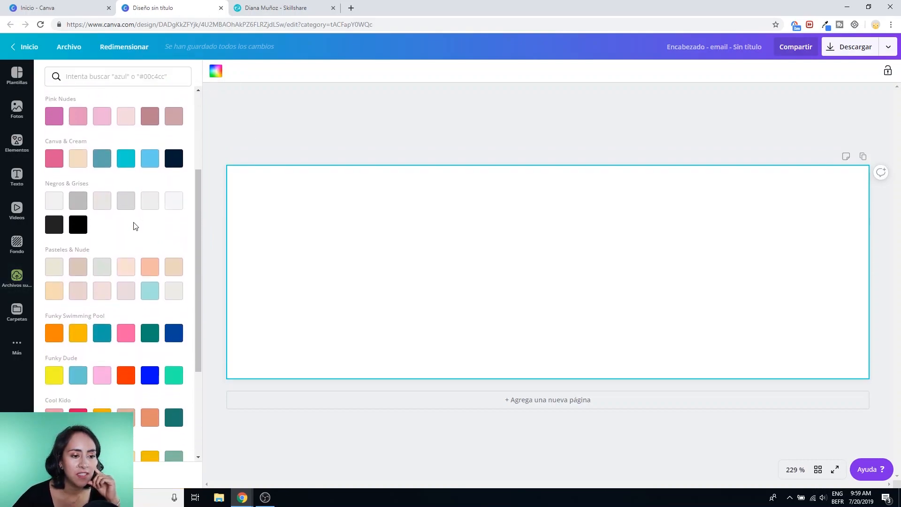
pyautogui.scroll(3, 135, 225)
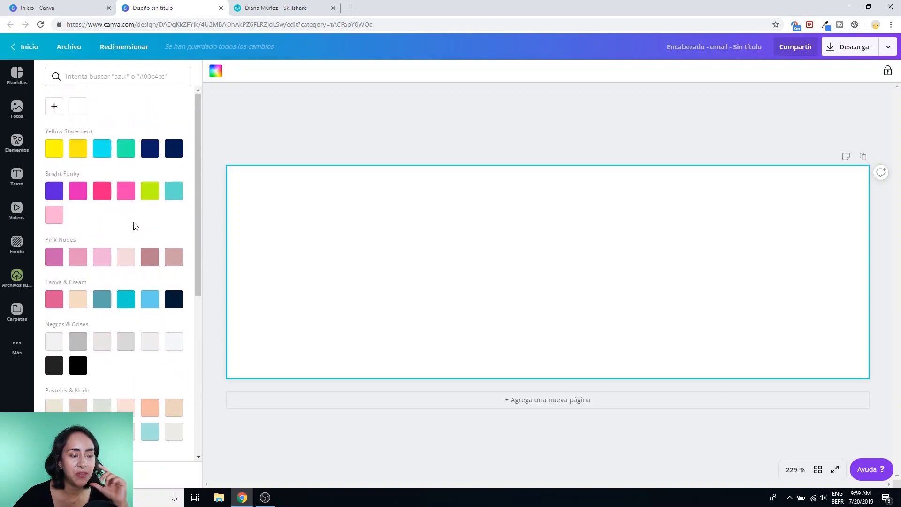
pyautogui.scroll(-3, 135, 226)
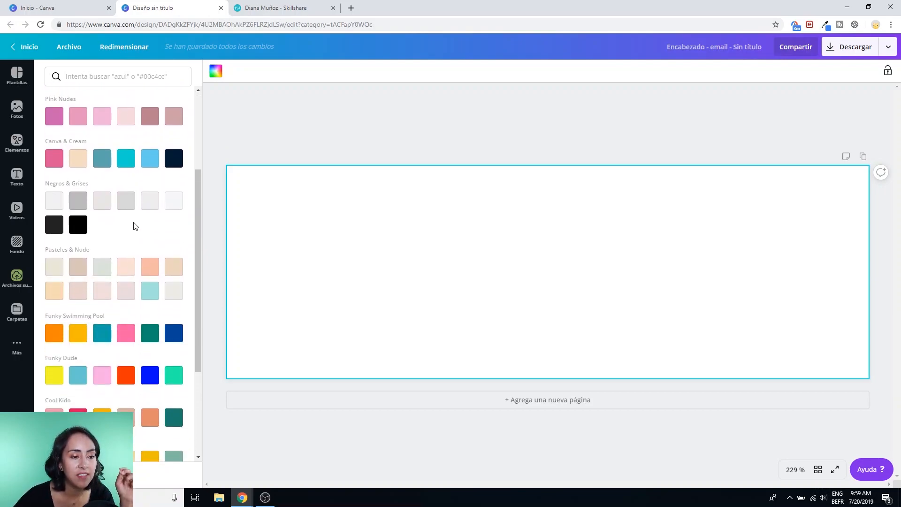
pyautogui.scroll(-1, 135, 226)
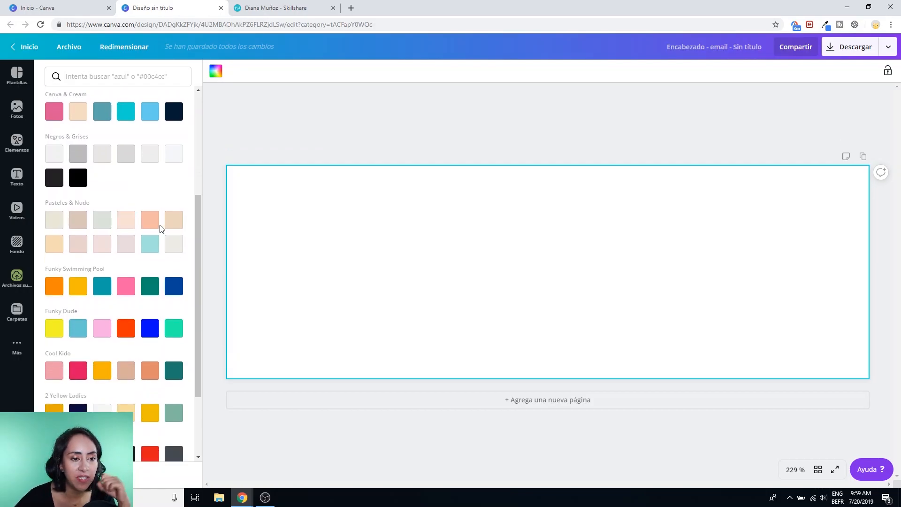
pyautogui.click(78, 292)
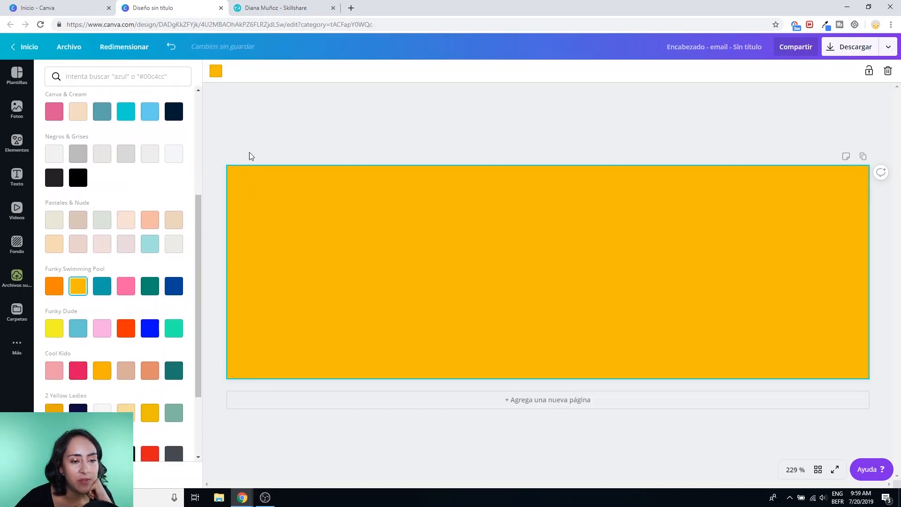
pyautogui.click(249, 153)
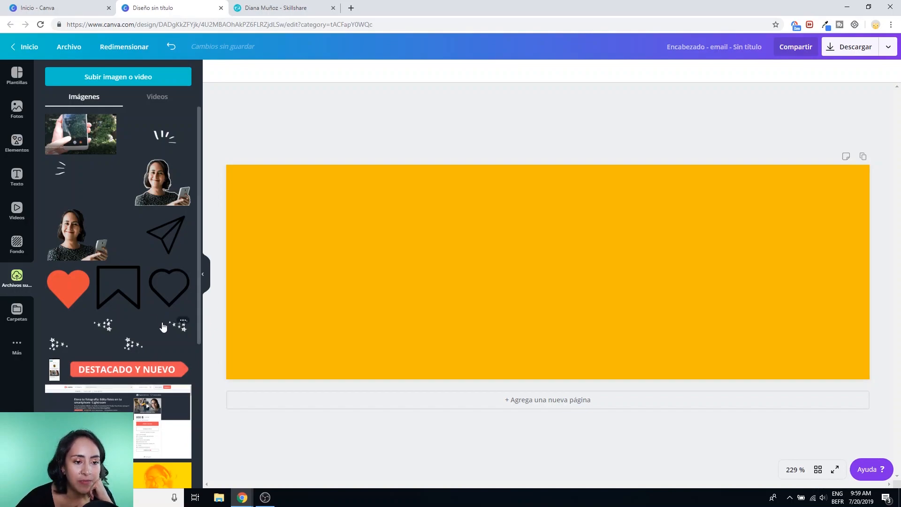
# Step: Add the uploaded white-outlined portrait cutout at the banner's lower-left corner and enlarge it to nearly the full banner height
pyautogui.click(158, 182)
pyautogui.moveTo(538, 284); pyautogui.dragTo(334, 307)
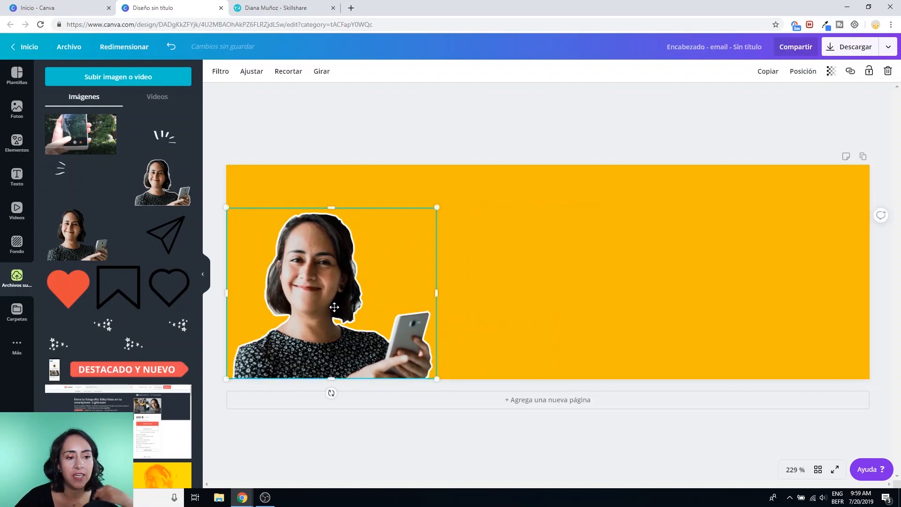
pyautogui.click(435, 127)
pyautogui.click(353, 248)
pyautogui.moveTo(437, 208); pyautogui.dragTo(497, 174)
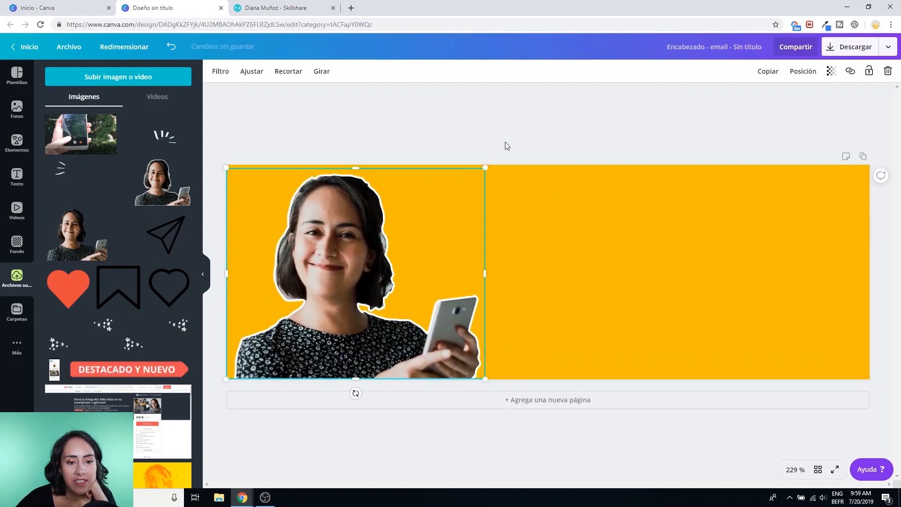
pyautogui.click(506, 146)
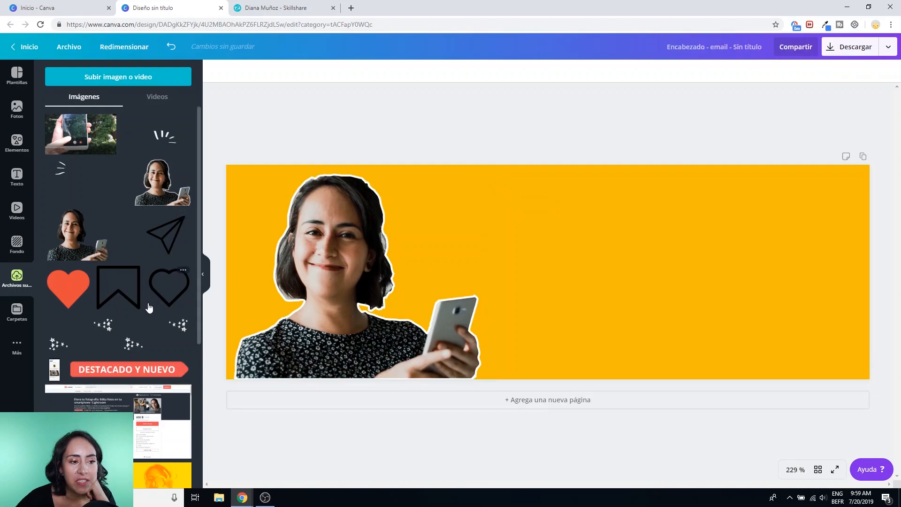
# Step: Add the uploaded white burst-strokes graphic beside the portrait and crop its empty upper, lower and right margins
pyautogui.click(163, 142)
pyautogui.moveTo(398, 278); pyautogui.dragTo(526, 272)
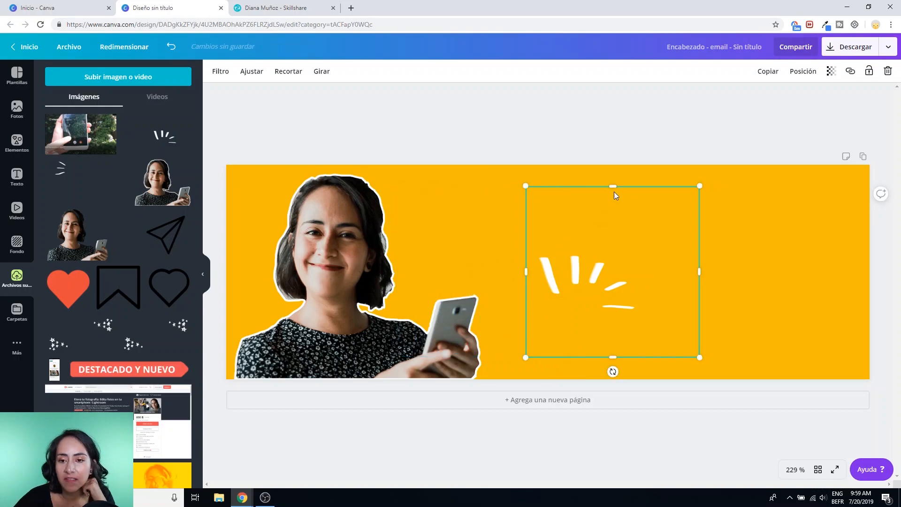
pyautogui.moveTo(614, 188); pyautogui.dragTo(615, 244)
pyautogui.moveTo(614, 361); pyautogui.dragTo(614, 318)
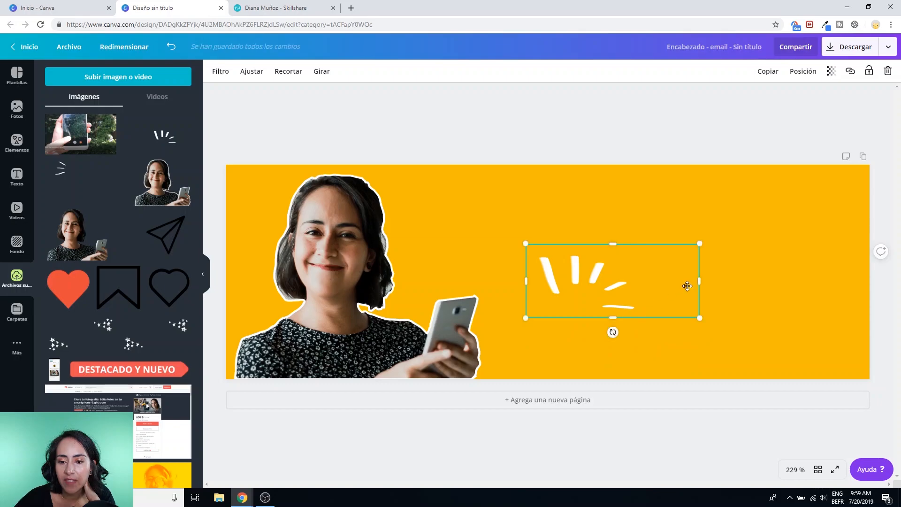
pyautogui.moveTo(700, 280); pyautogui.dragTo(639, 281)
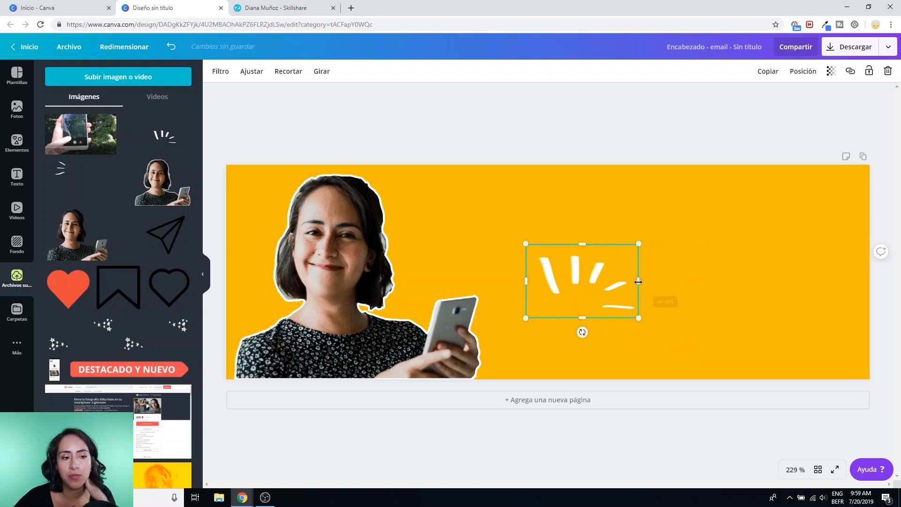
# Step: Search the elements library for "doodle" and browse the hand-drawn graphics
pyautogui.click(17, 140)
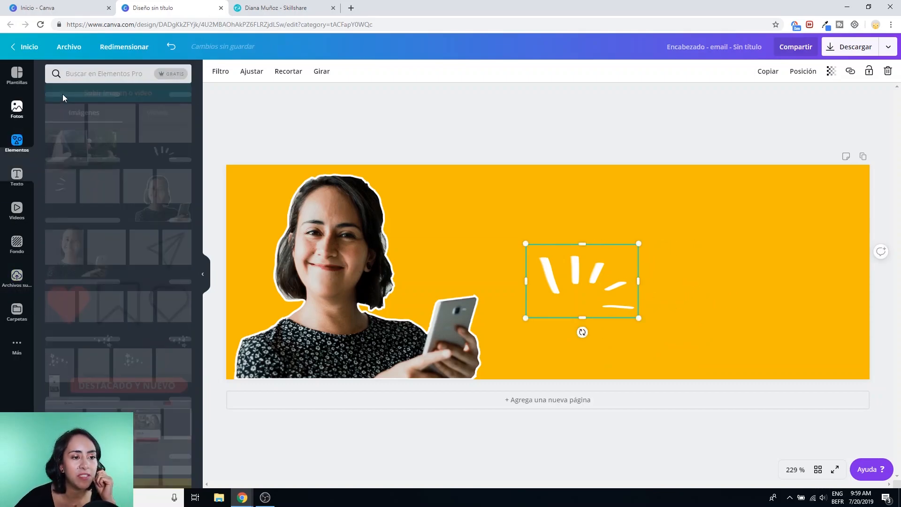
pyautogui.write('doodle')
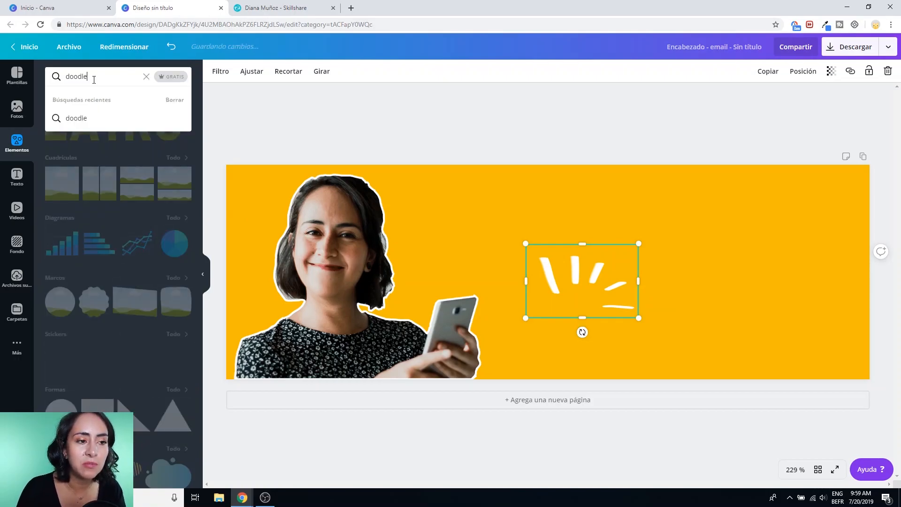
pyautogui.press('Return')
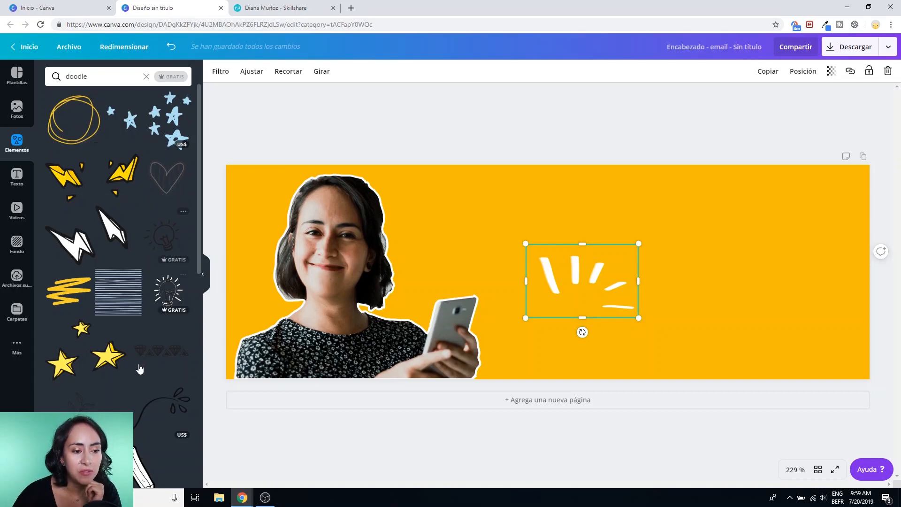
pyautogui.scroll(-1, 85, 291)
pyautogui.scroll(-3, 86, 291)
pyautogui.scroll(4, 96, 288)
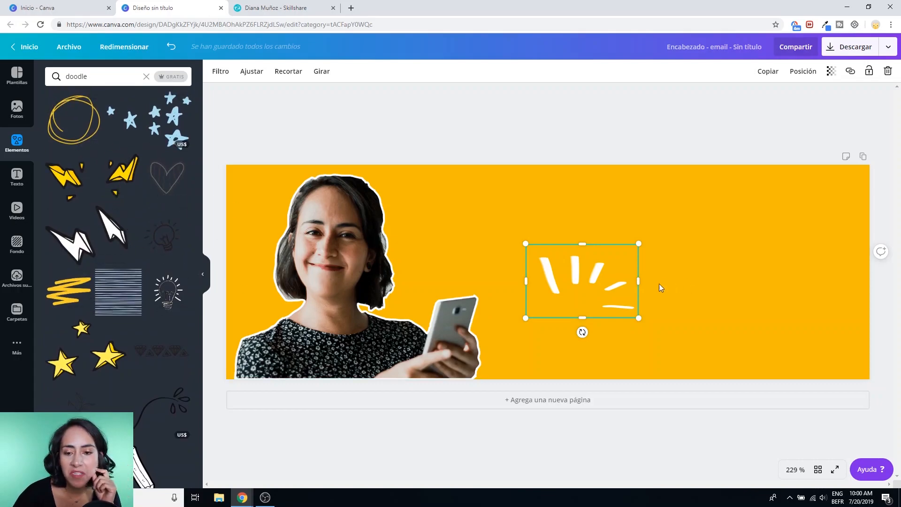
# Step: Position the white burst strokes just above the phone in the portrait and bring back the uploaded images
pyautogui.moveTo(594, 276); pyautogui.dragTo(491, 273)
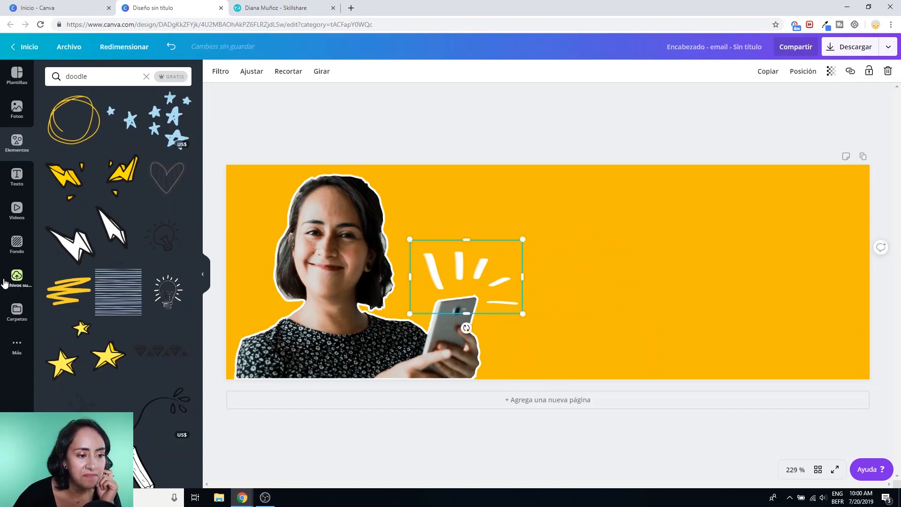
pyautogui.click(4, 282)
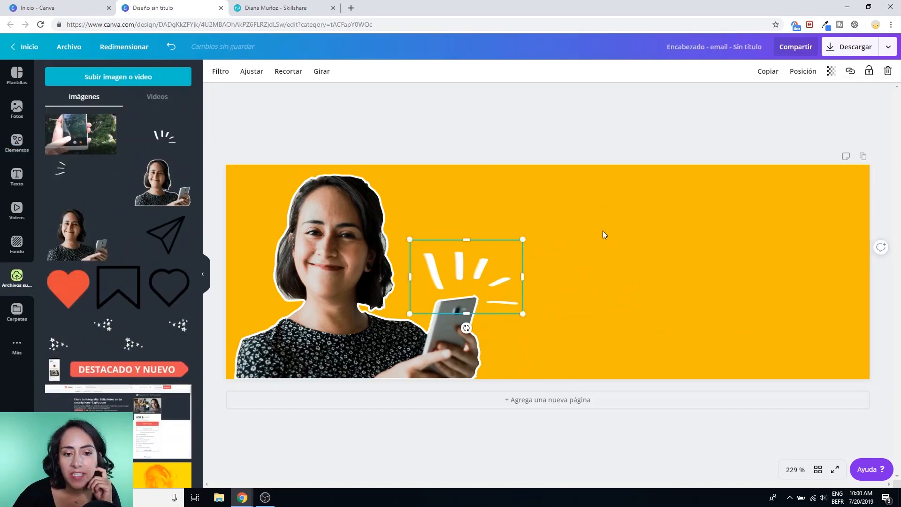
pyautogui.moveTo(472, 268); pyautogui.dragTo(475, 271)
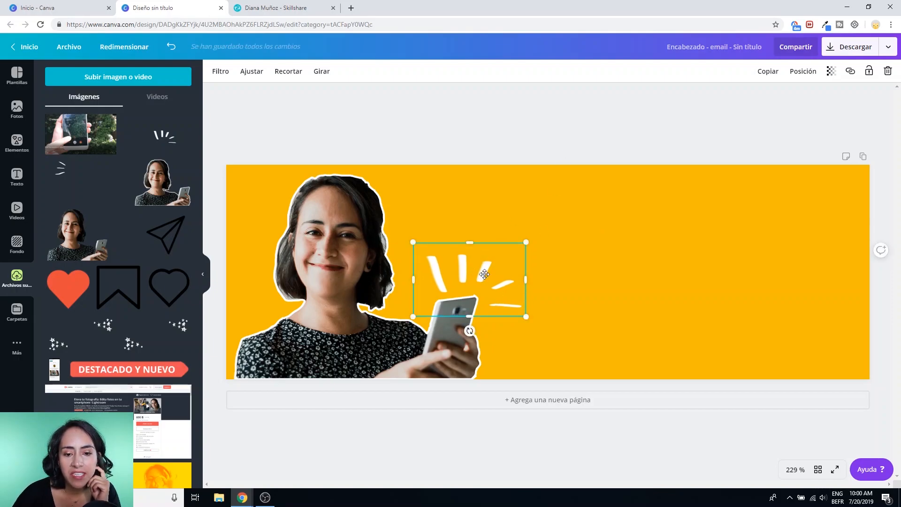
pyautogui.click(492, 132)
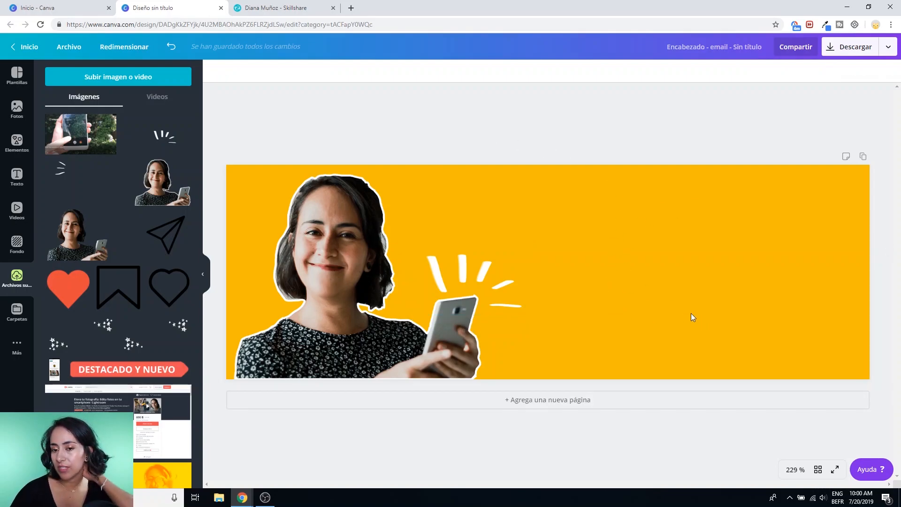
# Step: Add a text box to the banner and enter the presenter's full name in it
pyautogui.write('texto del párrafo')
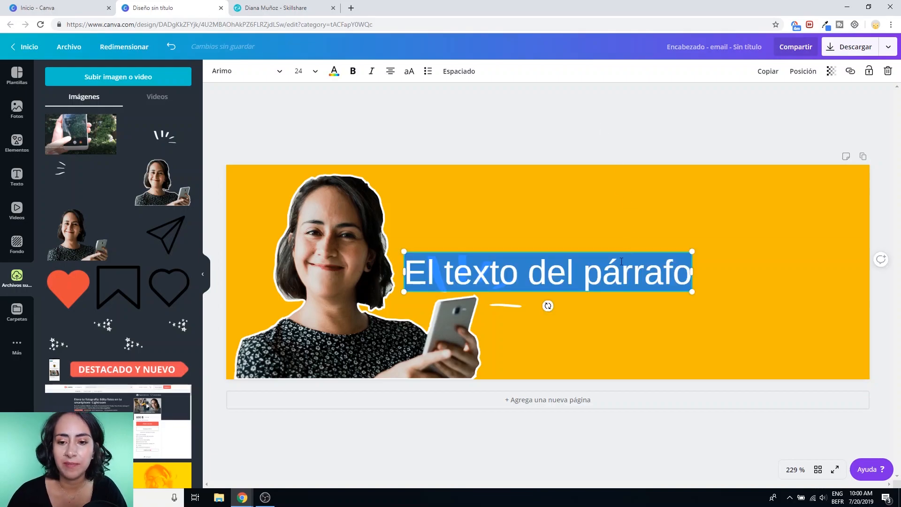
pyautogui.write('Diana Mun')
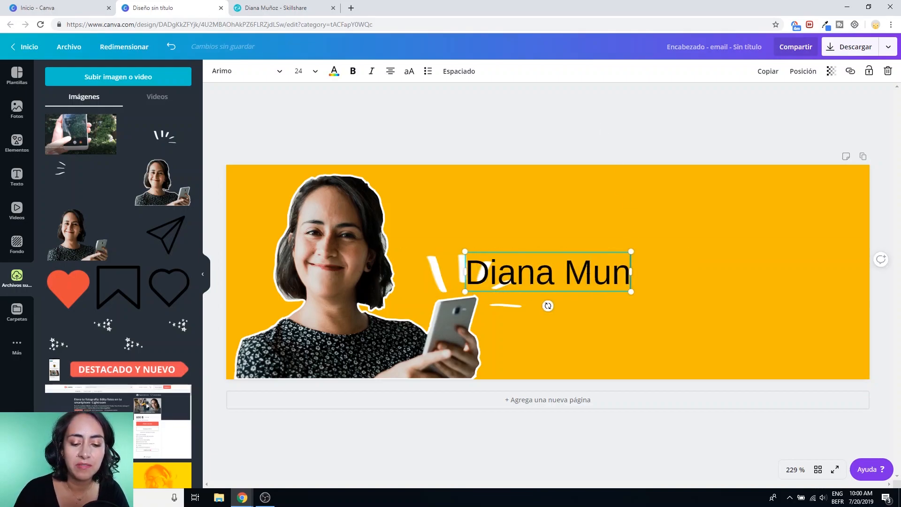
pyautogui.press('BackSpace')
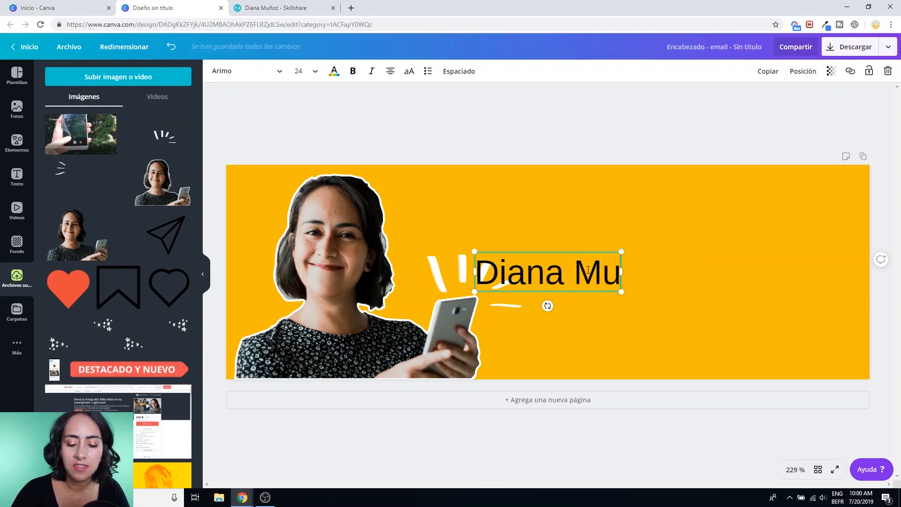
pyautogui.write('ñoz')
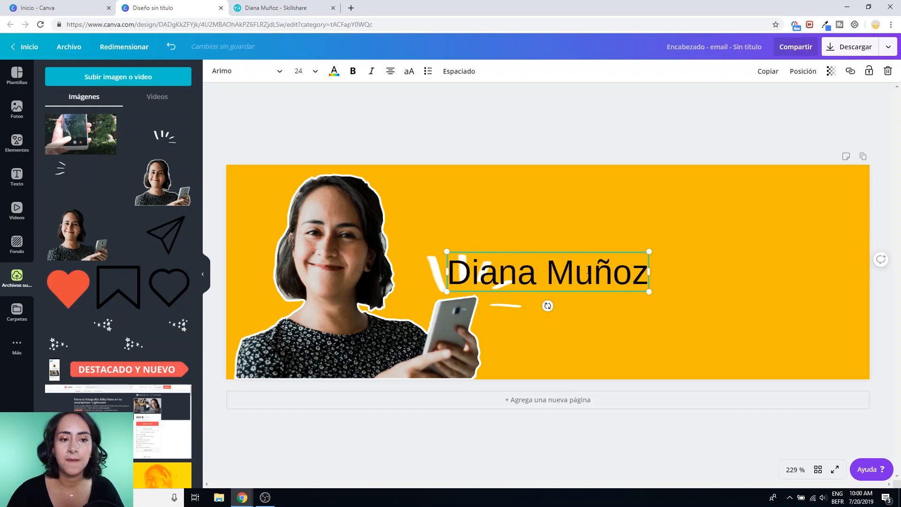
# Step: Set the name text's font to the mixed-case version of the uploaded NorthernSoul font
pyautogui.click(253, 69)
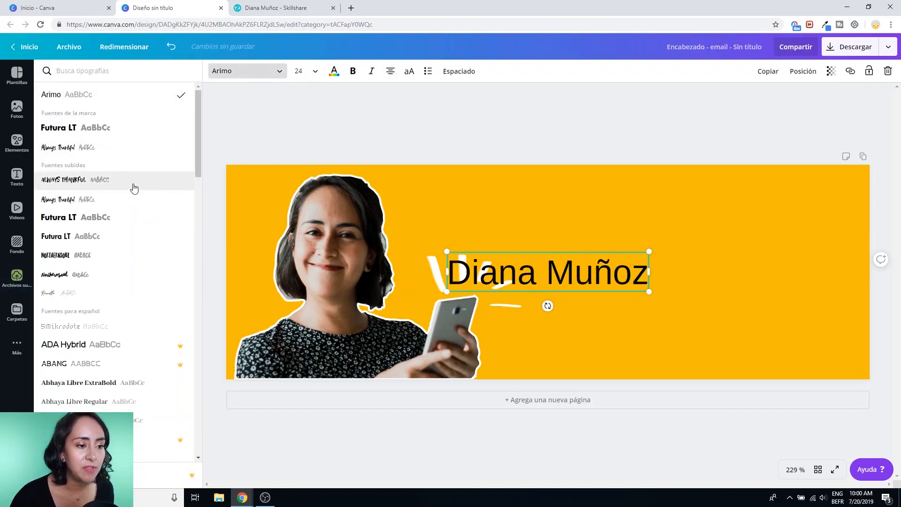
pyautogui.click(86, 261)
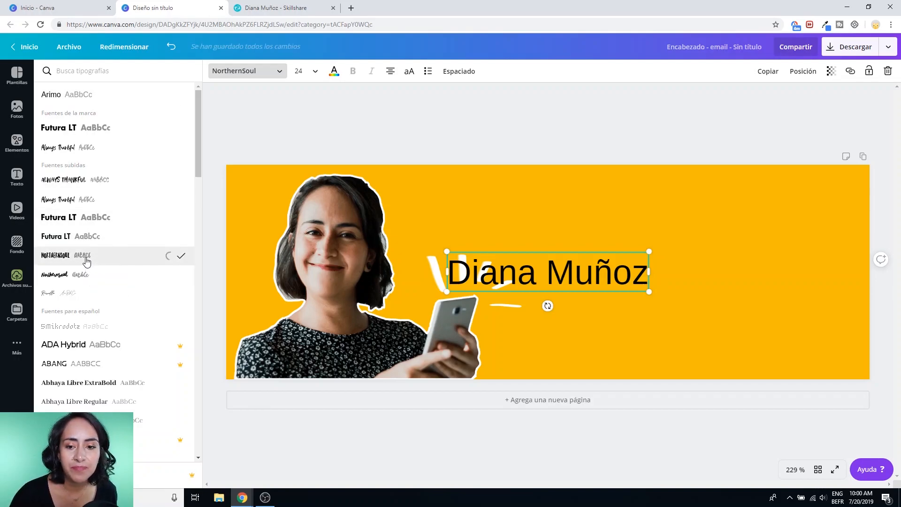
pyautogui.click(74, 298)
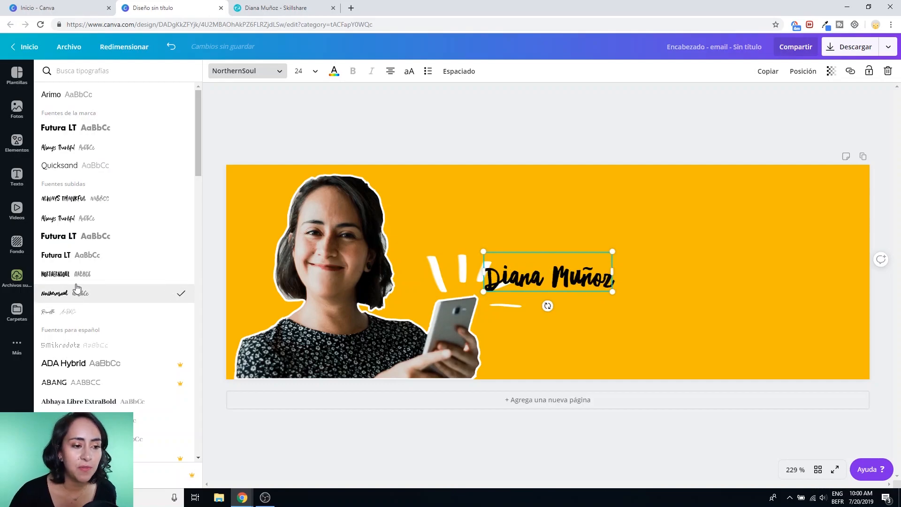
pyautogui.click(601, 267)
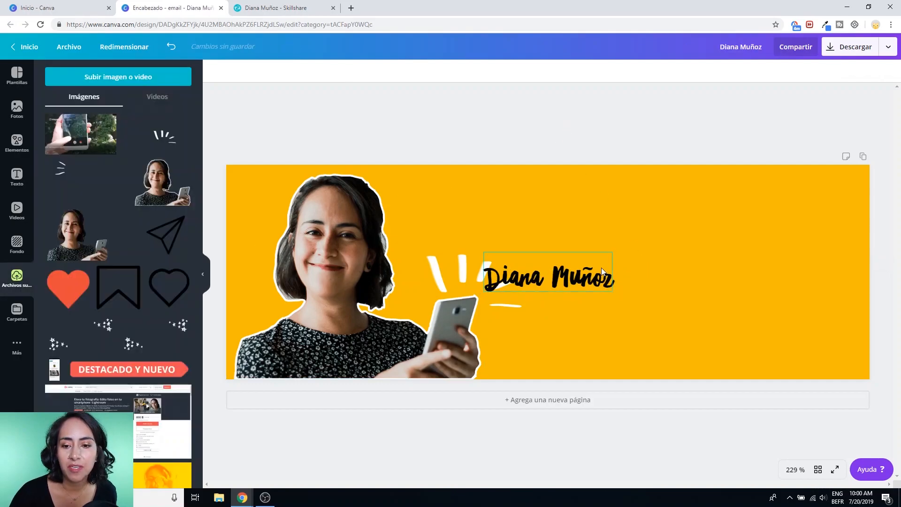
# Step: Place the name in the banner's empty right half at size 41 and colour it white
pyautogui.moveTo(613, 252); pyautogui.dragTo(716, 288)
pyautogui.click(335, 70)
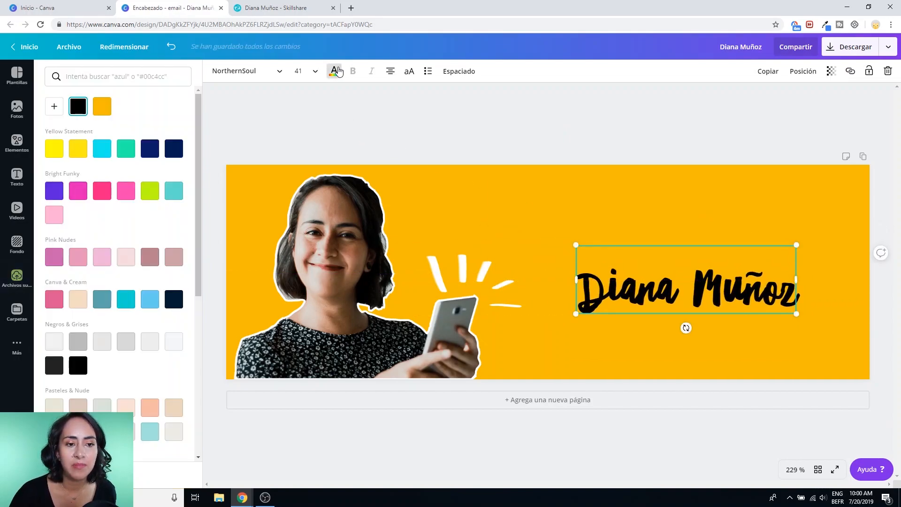
pyautogui.scroll(-4, 100, 225)
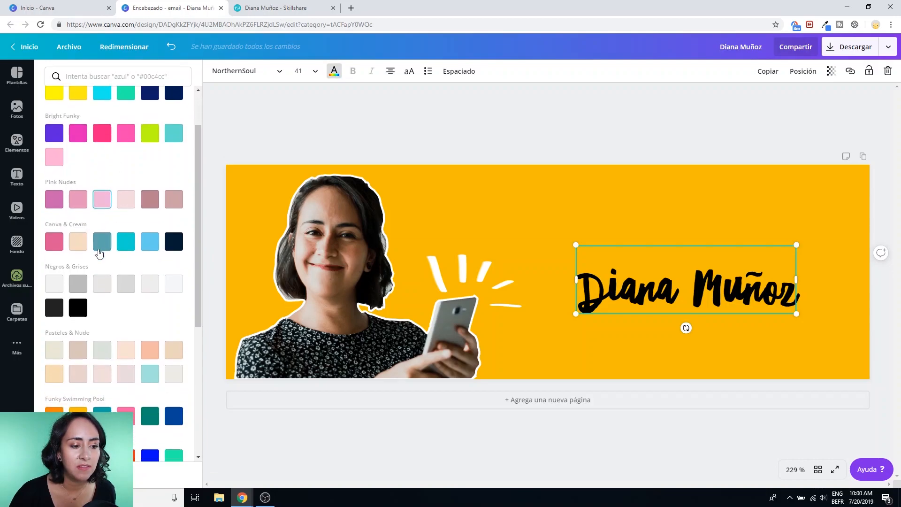
pyautogui.scroll(-2, 136, 247)
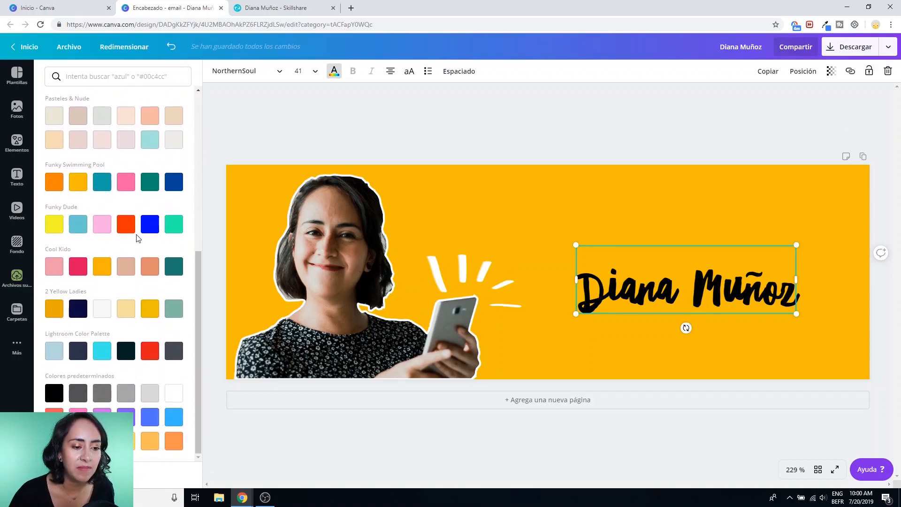
pyautogui.click(171, 399)
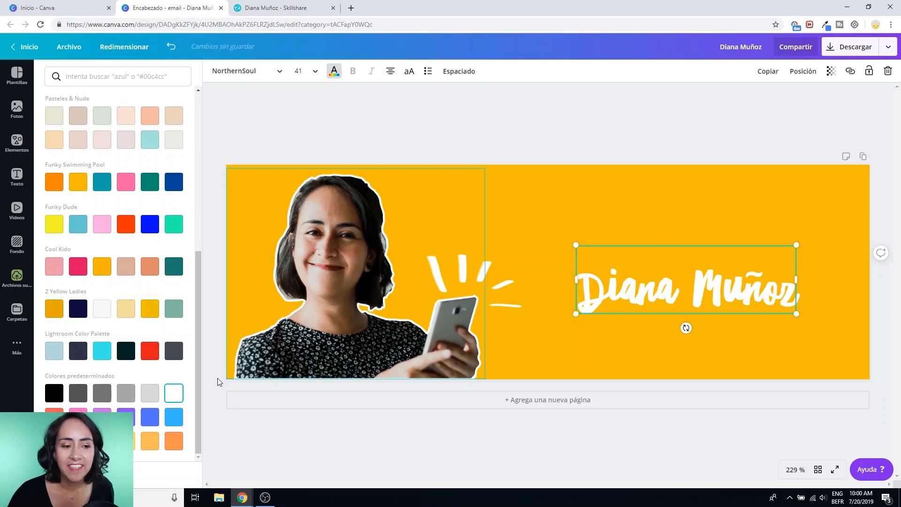
# Step: Recolour the name text pink from the Funky Swimming Pool palette and shift it slightly outward from the portrait
pyautogui.click(47, 315)
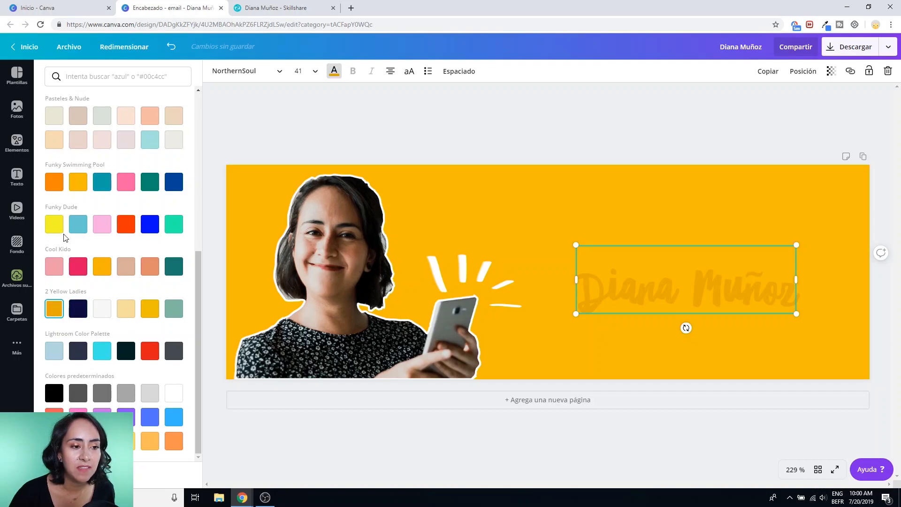
pyautogui.click(102, 183)
pyautogui.click(126, 188)
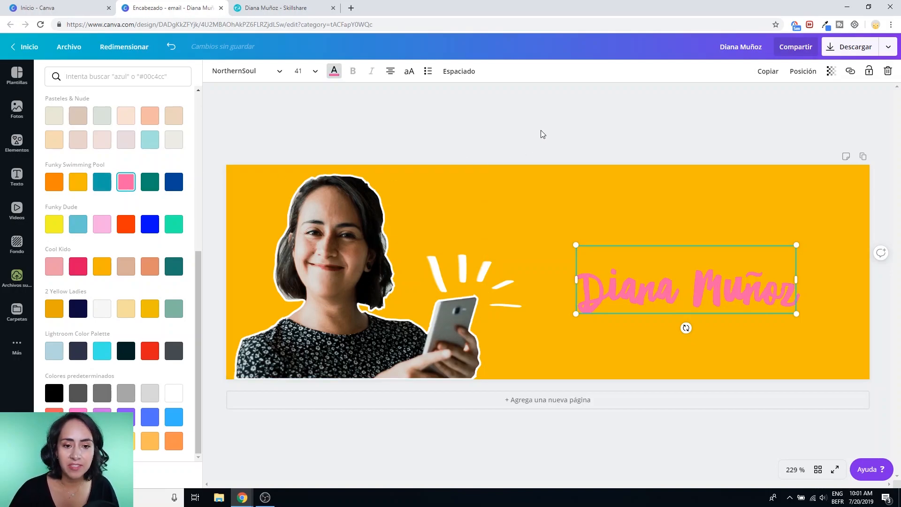
pyautogui.click(605, 207)
pyautogui.click(505, 282)
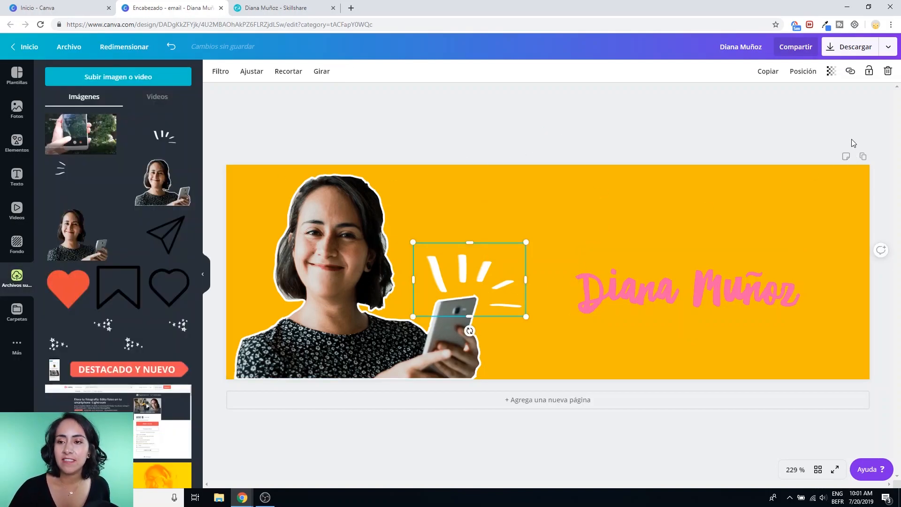
pyautogui.click(804, 119)
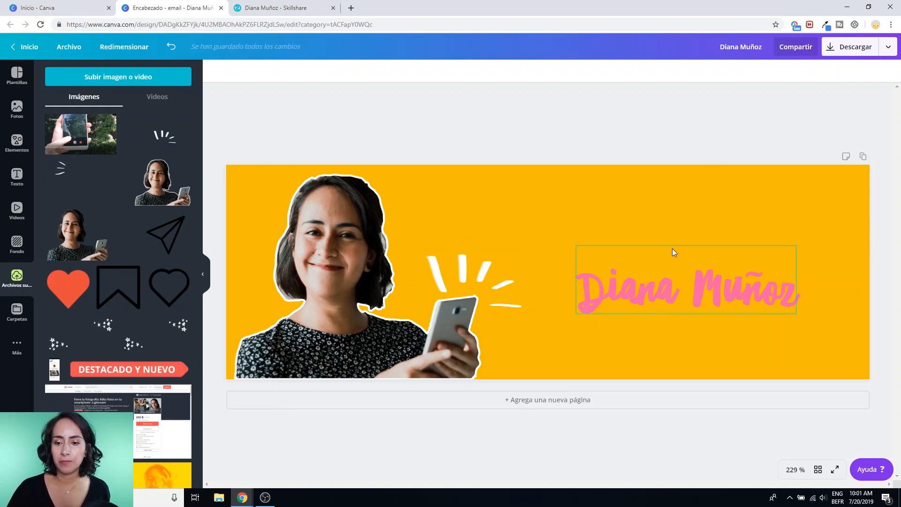
pyautogui.moveTo(684, 263); pyautogui.dragTo(695, 266)
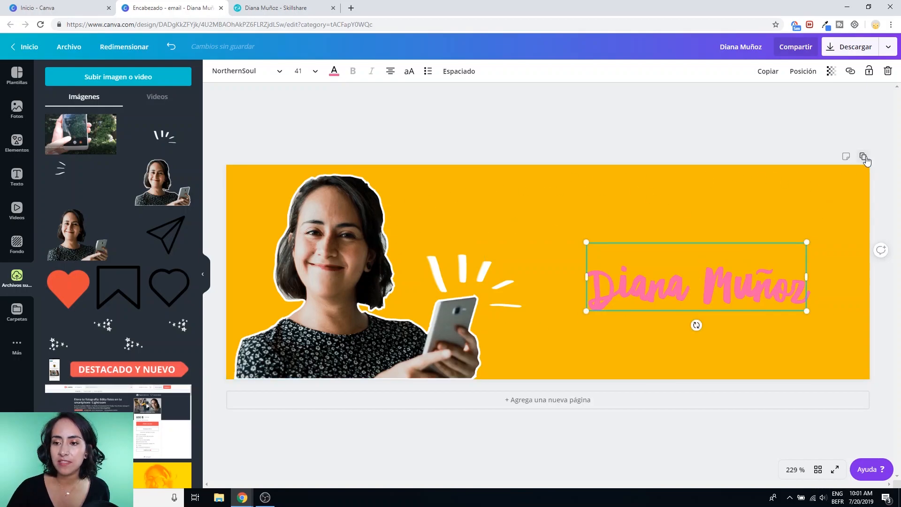
# Step: Duplicate the banner page and rotate the white burst strokes slightly on the copy
pyautogui.click(864, 158)
pyautogui.click(445, 334)
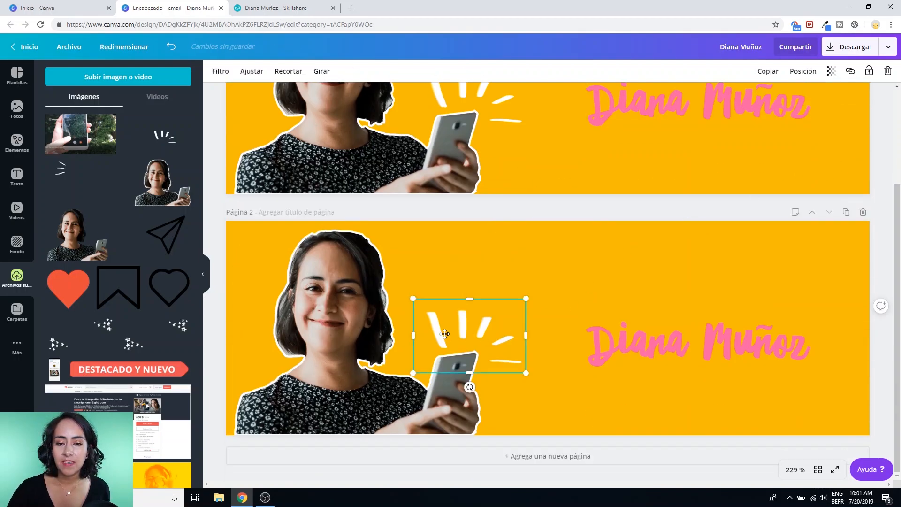
pyautogui.moveTo(470, 388); pyautogui.dragTo(467, 391)
pyautogui.click(890, 197)
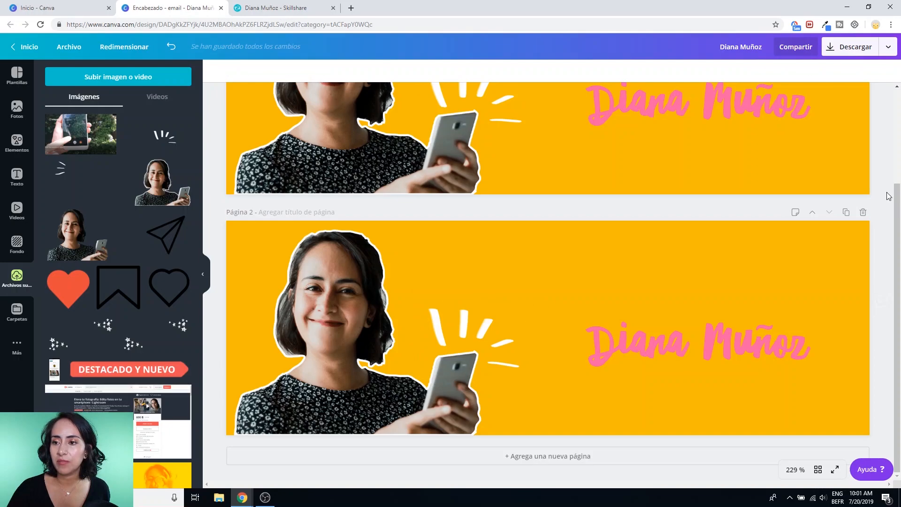
pyautogui.scroll(2, 714, 217)
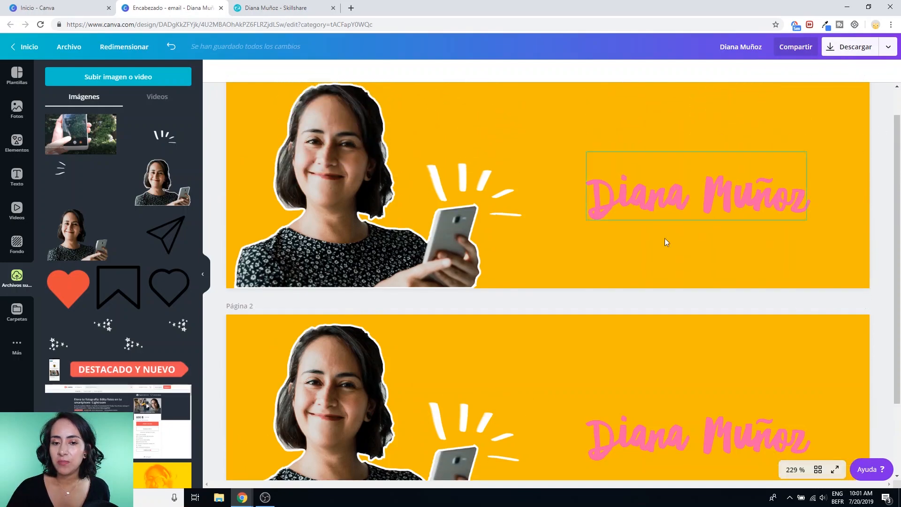
pyautogui.scroll(1, 486, 327)
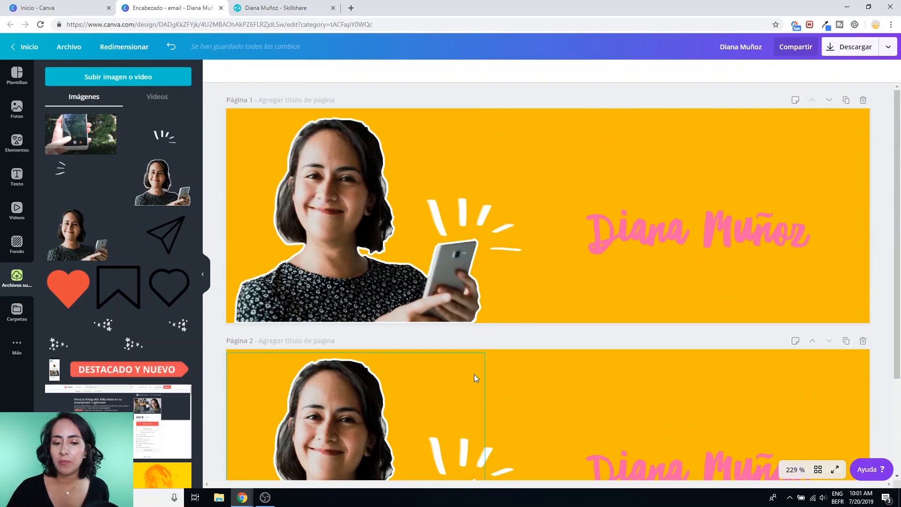
pyautogui.scroll(-1, 474, 377)
pyautogui.scroll(1, 511, 259)
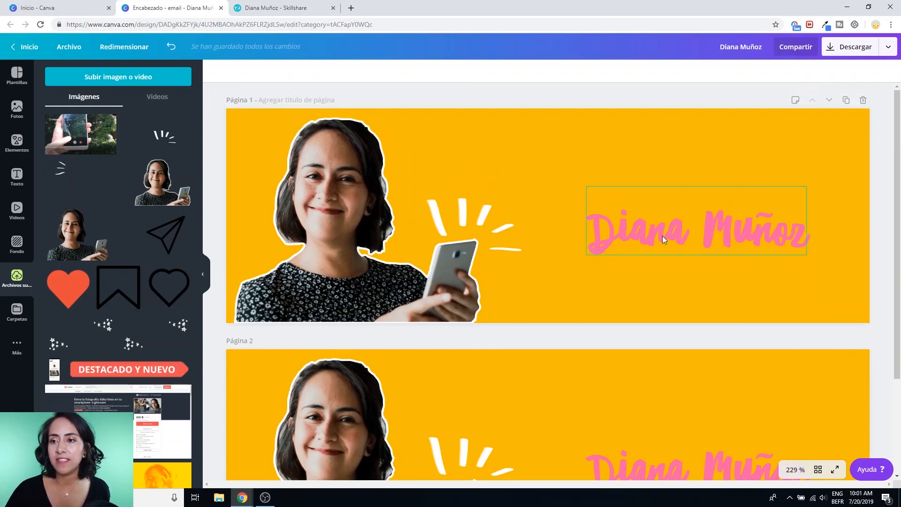
pyautogui.click(865, 48)
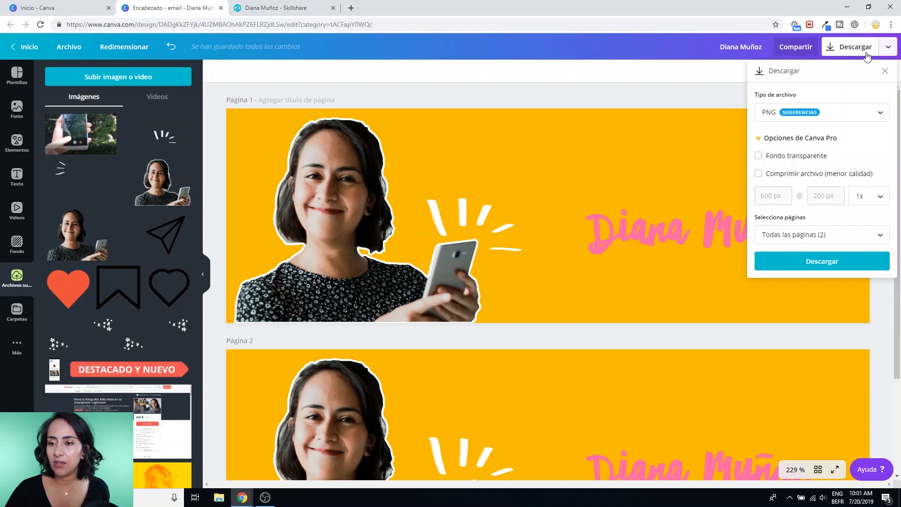
pyautogui.click(849, 119)
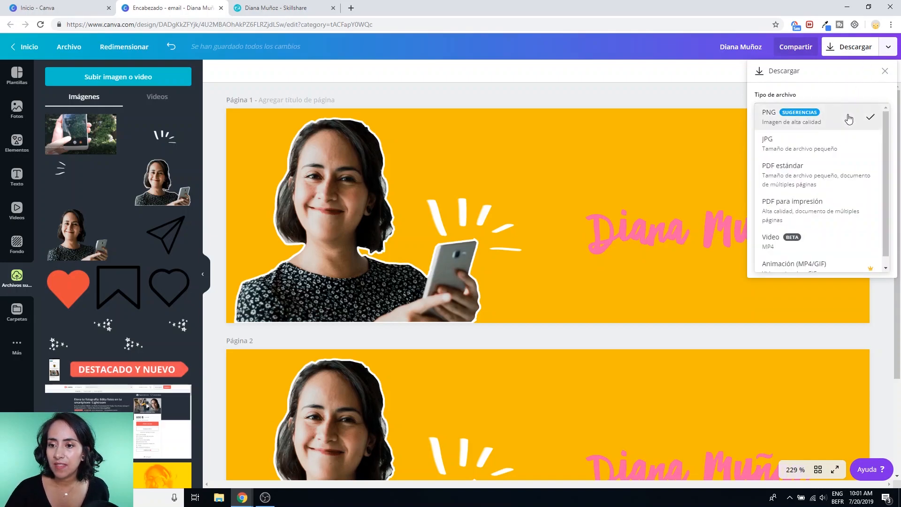
pyautogui.click(886, 76)
pyautogui.click(800, 65)
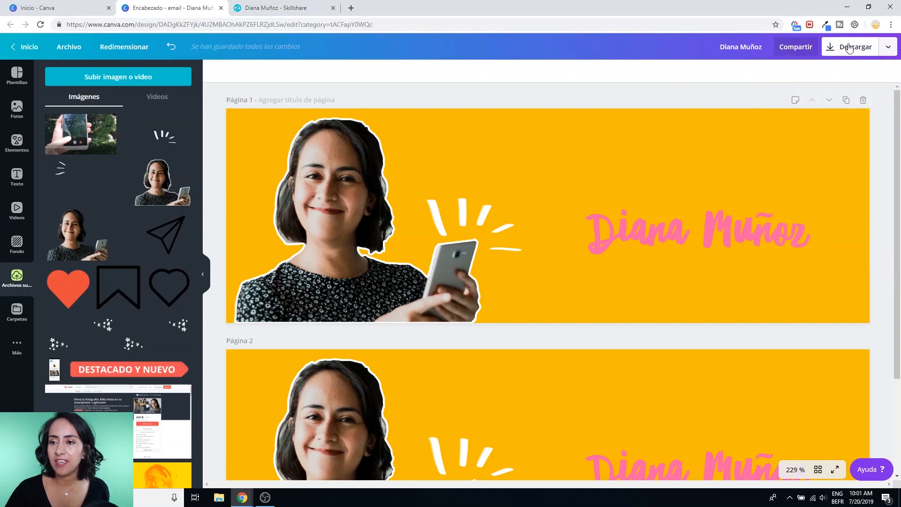
# Step: Open the download settings and choose Animación (MP4/GIF) as the file type
pyautogui.click(855, 49)
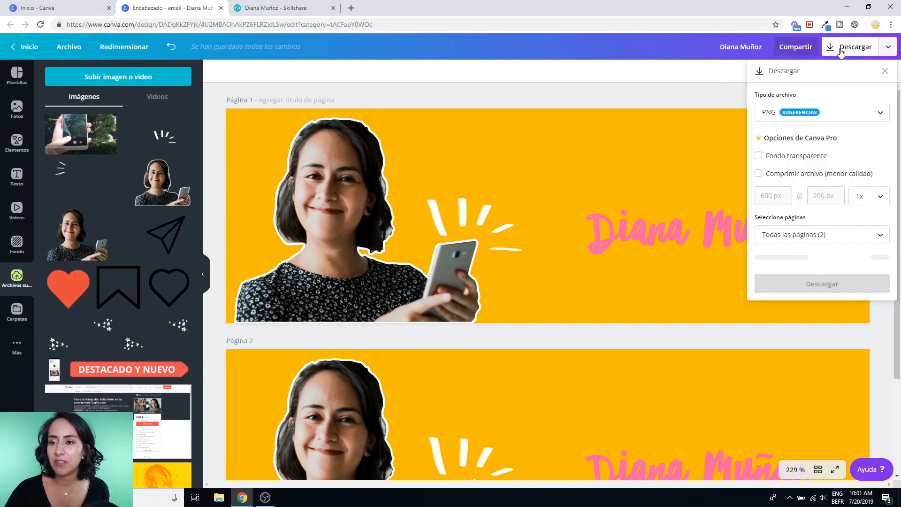
pyautogui.click(764, 115)
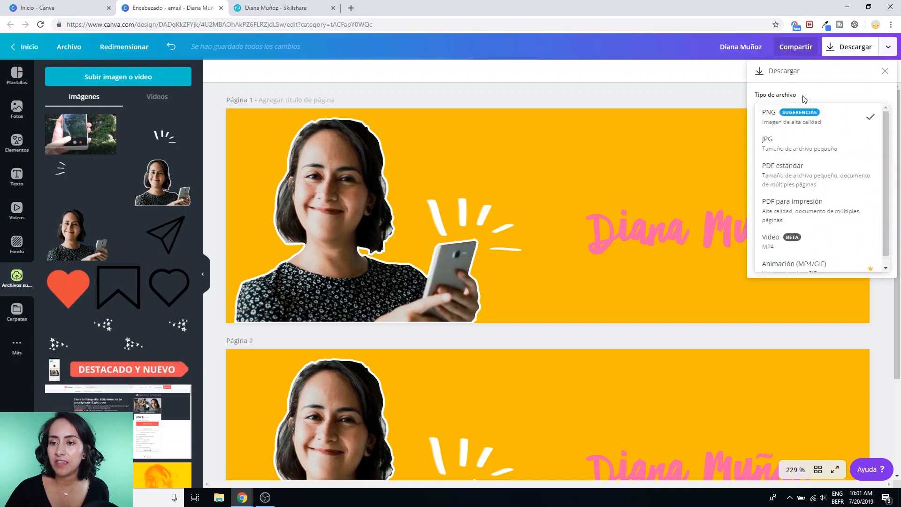
pyautogui.scroll(-1, 794, 223)
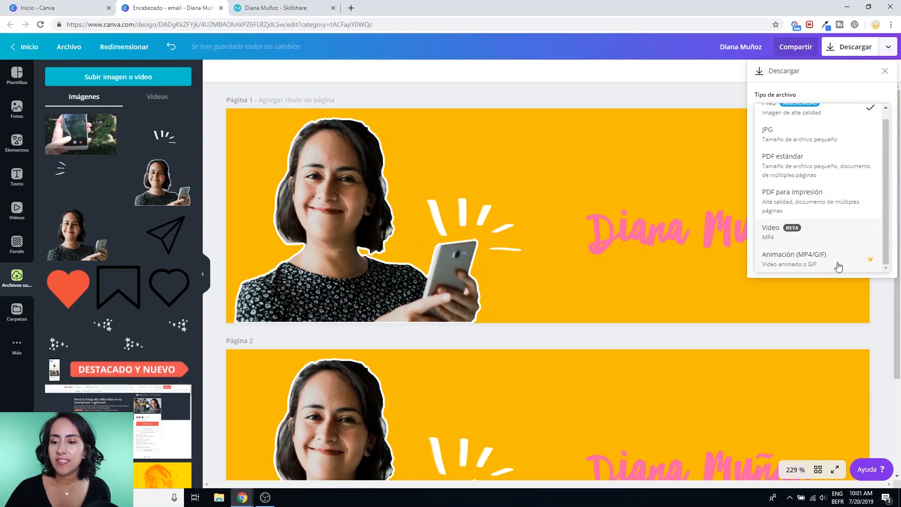
pyautogui.click(792, 265)
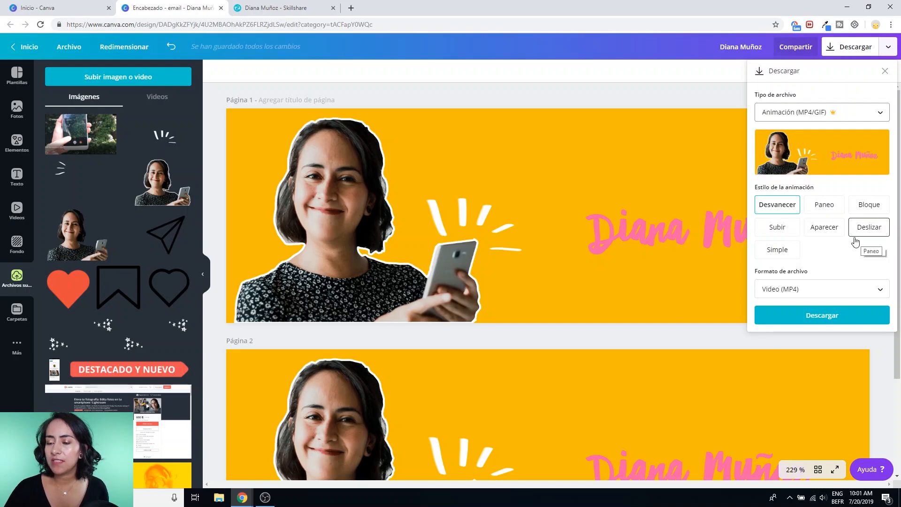
# Step: Try the Paneo, Bloque, Subir, Aparecer and Deslizar animation styles on the banner preview
pyautogui.click(824, 207)
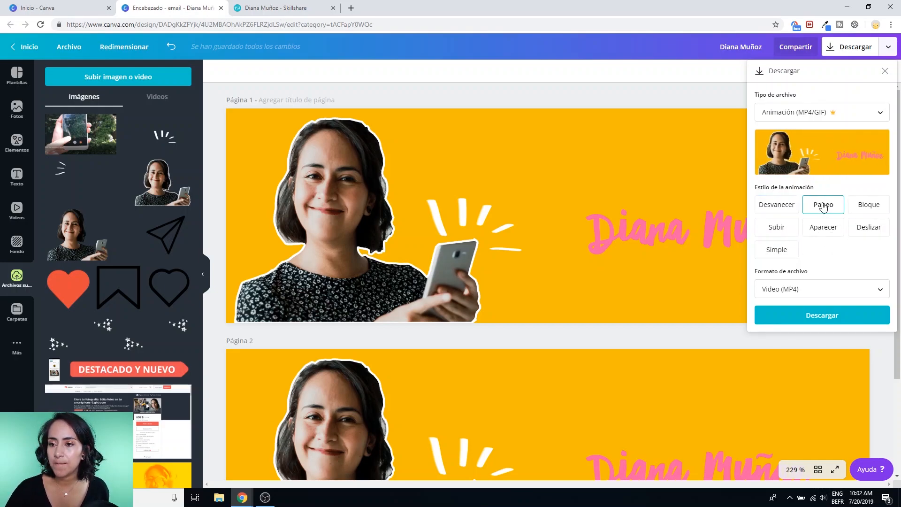
pyautogui.click(872, 209)
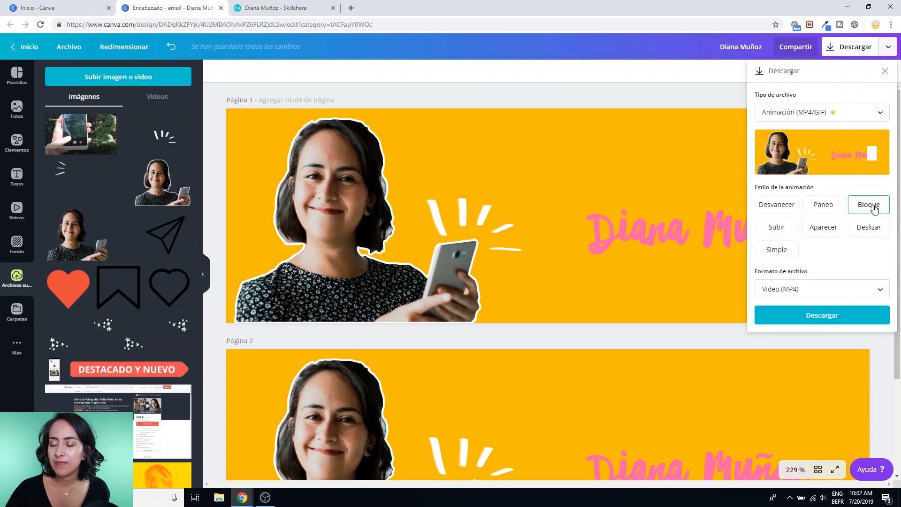
pyautogui.click(789, 230)
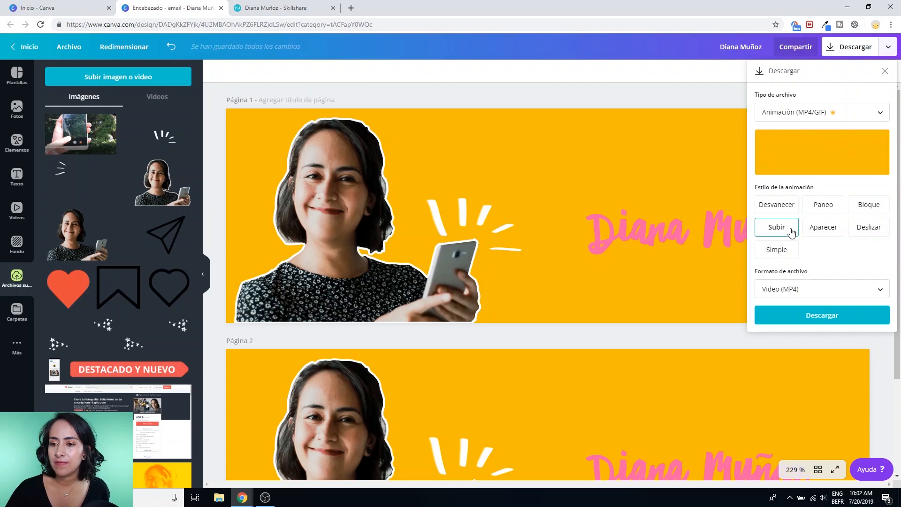
pyautogui.click(823, 231)
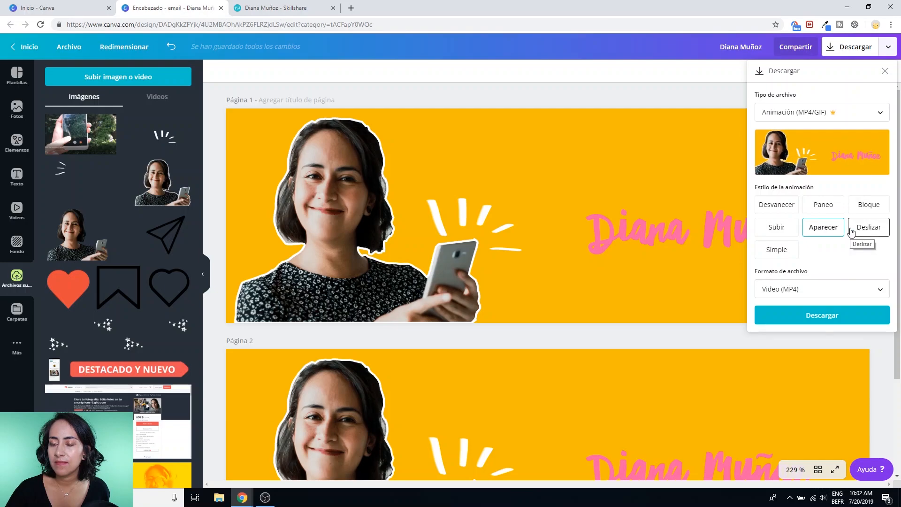
pyautogui.click(853, 231)
# Step: Set the animation style to Simple, try the Normal speed, and settle on Rápida
pyautogui.click(792, 255)
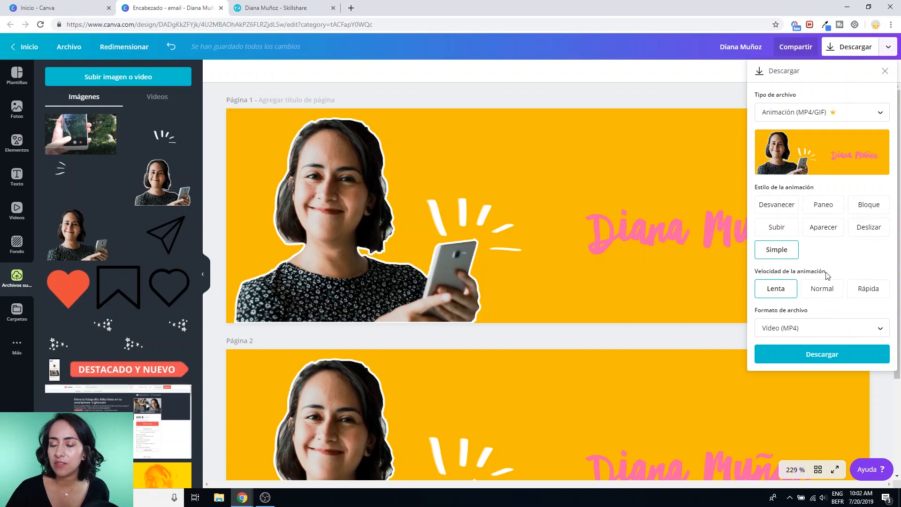
pyautogui.click(823, 294)
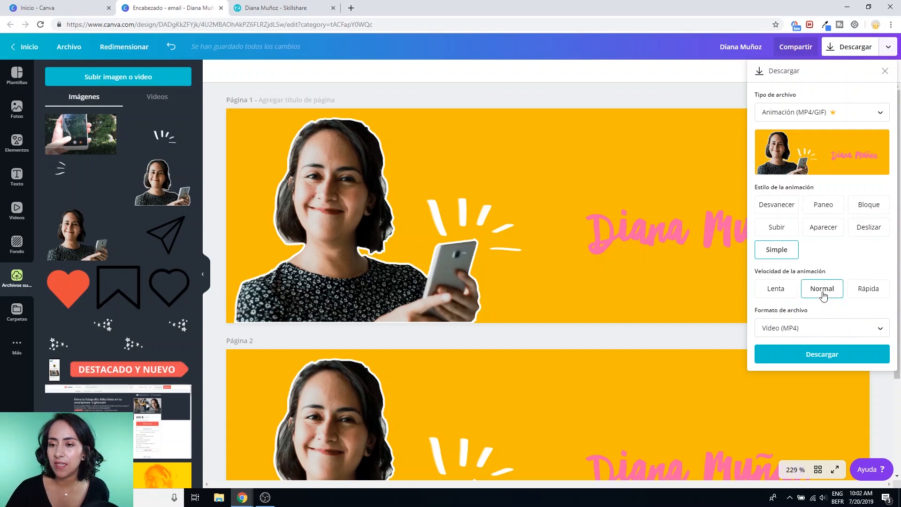
pyautogui.click(869, 299)
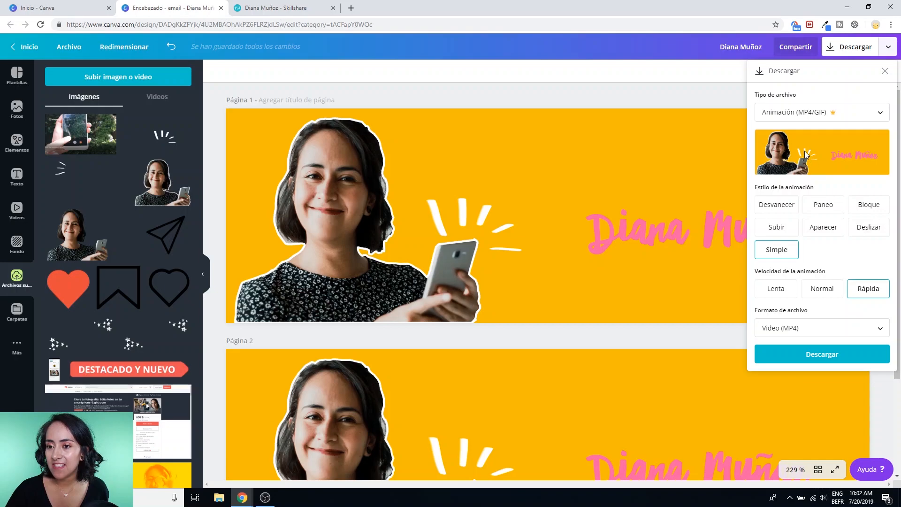
# Step: Set the animation's file format to GIF animado and download the banner
pyautogui.click(840, 328)
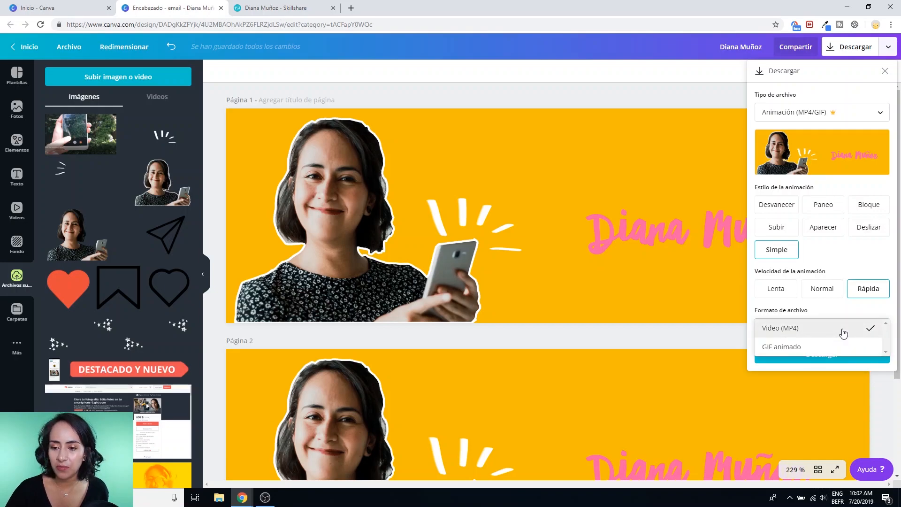
pyautogui.click(799, 348)
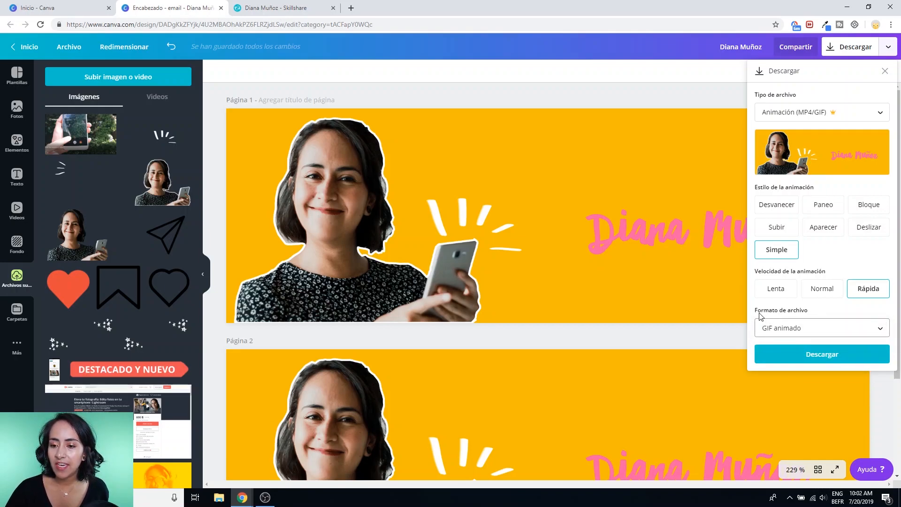
pyautogui.click(805, 328)
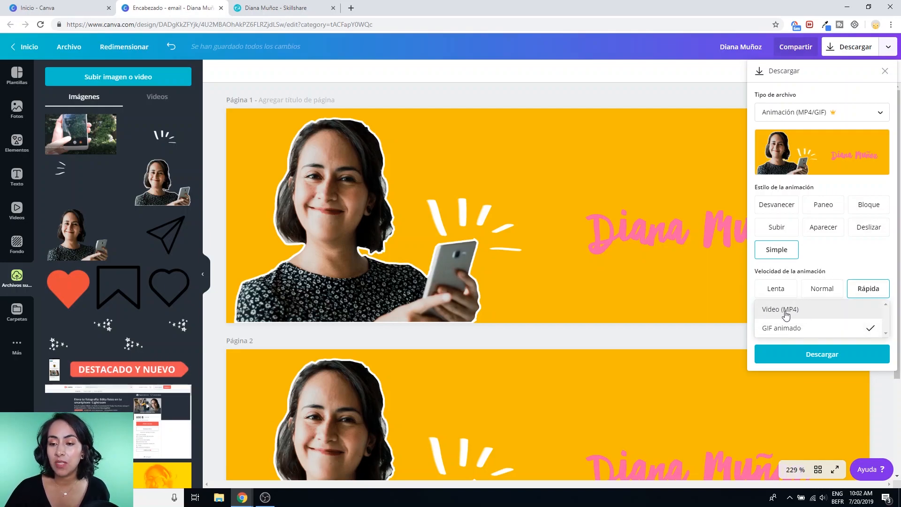
pyautogui.click(815, 333)
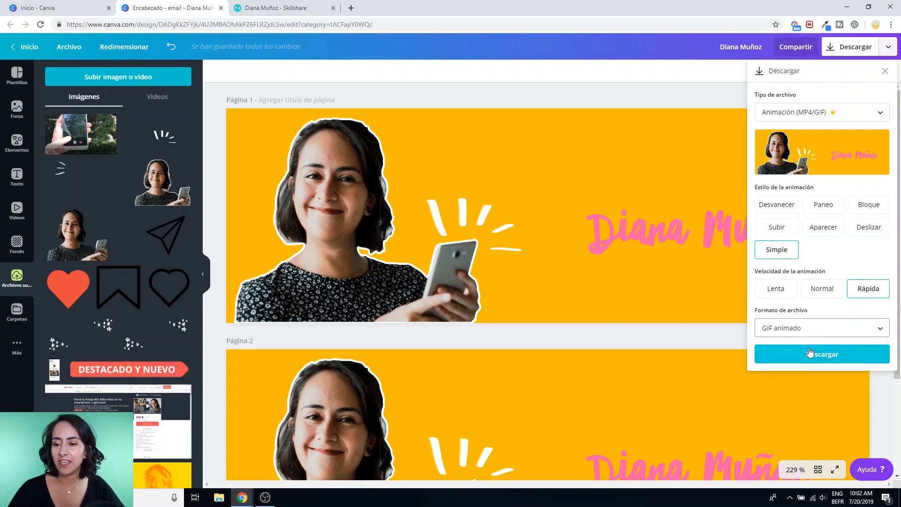
pyautogui.click(823, 355)
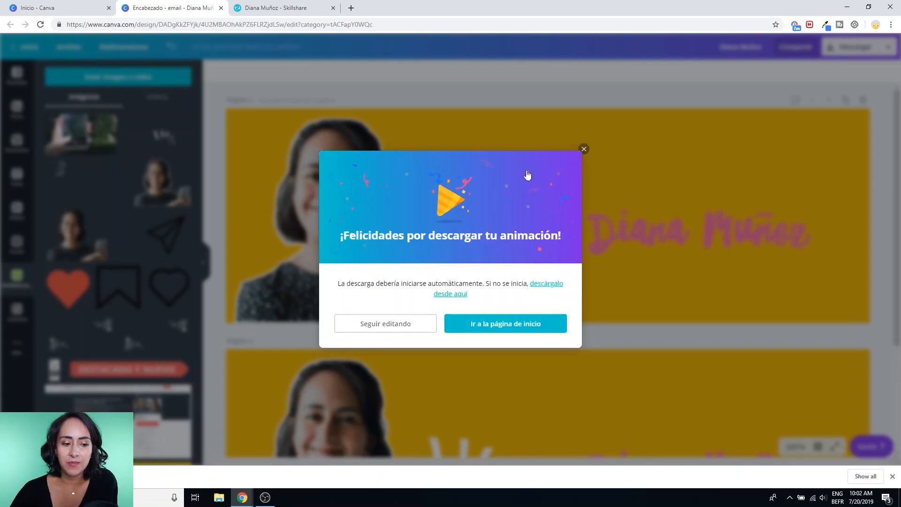
# Step: Open the downloaded GIF in Photos as the default app for .gif files, watch the animation maximised, and close it
pyautogui.click(585, 160)
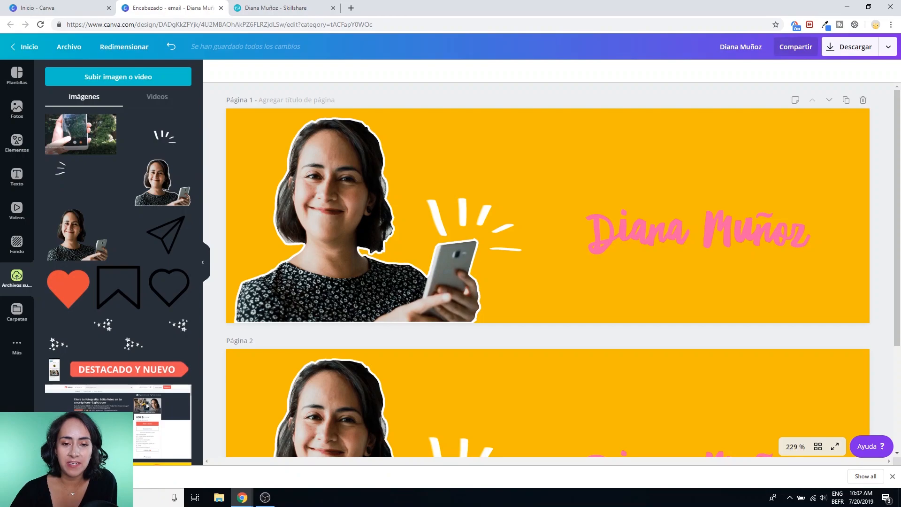
pyautogui.click(47, 476)
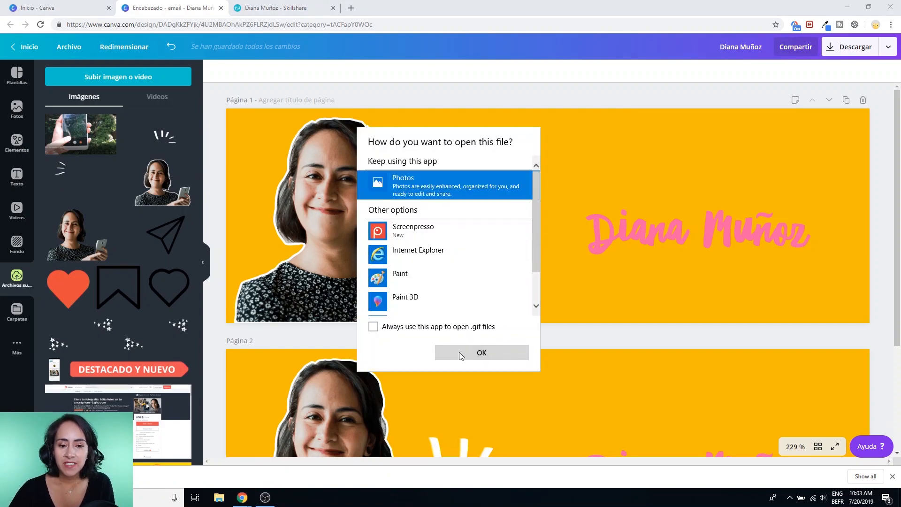
pyautogui.click(418, 330)
pyautogui.click(472, 358)
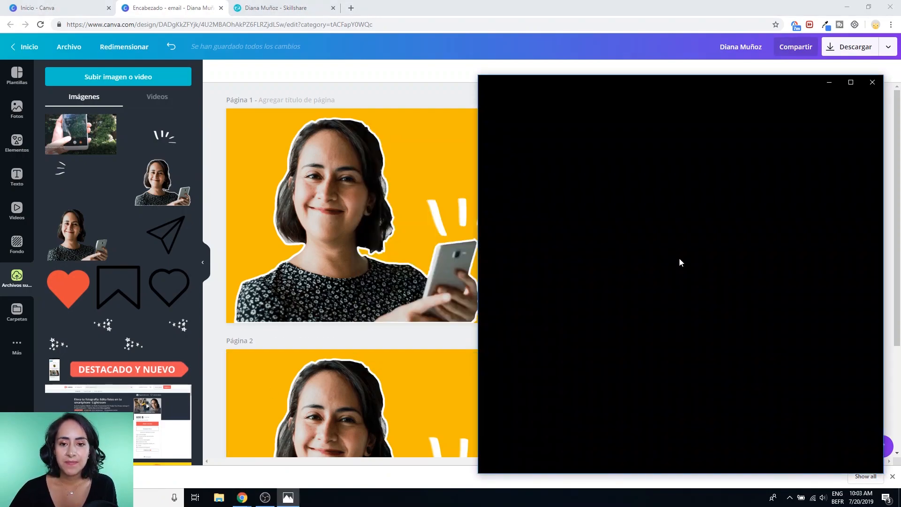
pyautogui.click(851, 87)
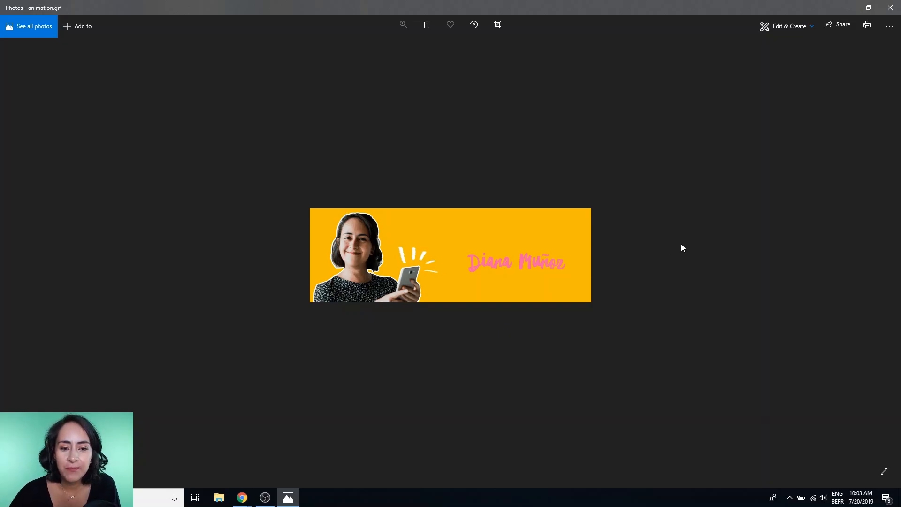
pyautogui.click(891, 7)
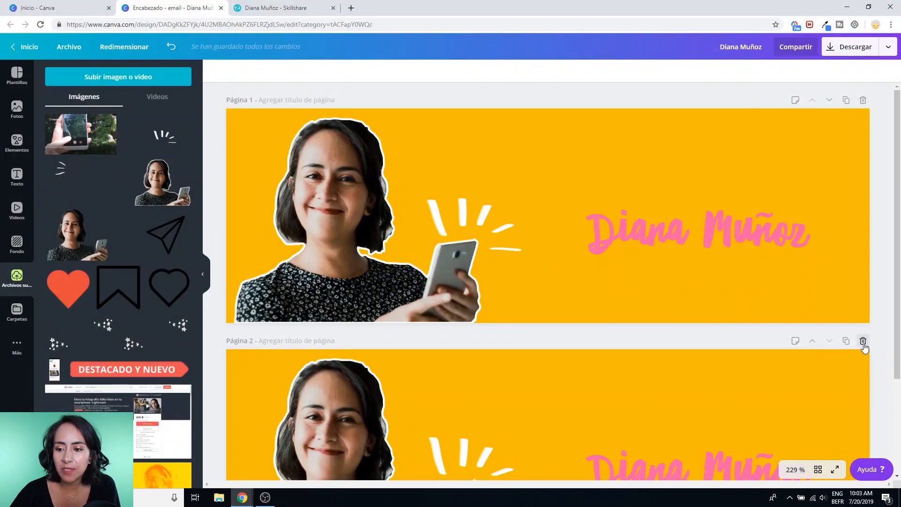
# Step: Delete the banner's second page
pyautogui.click(864, 341)
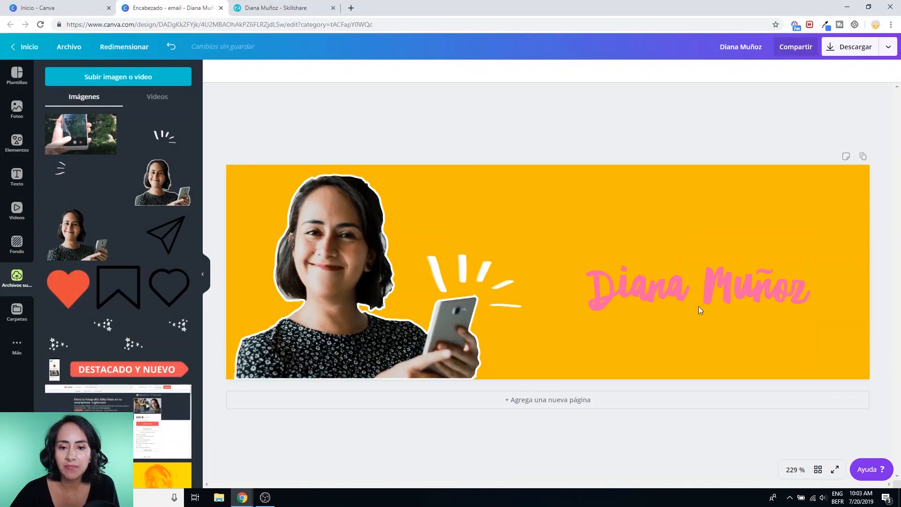
# Step: Set the download file type for the single-page banner to Animación (MP4/GIF)
pyautogui.click(854, 47)
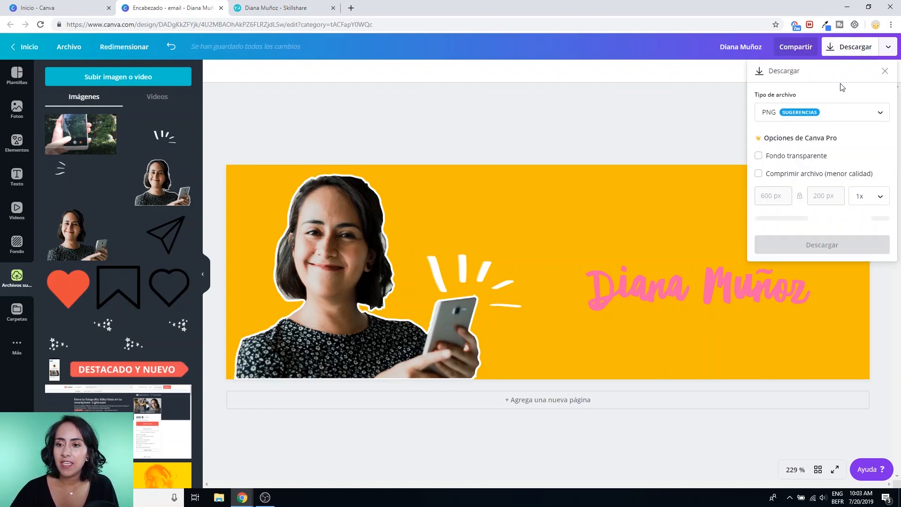
pyautogui.click(829, 113)
pyautogui.scroll(-1, 825, 221)
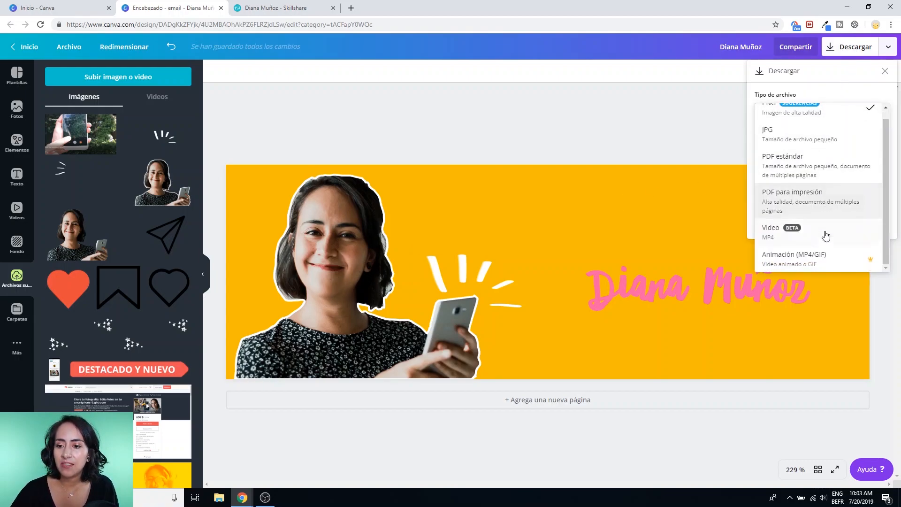
pyautogui.click(817, 261)
# Step: Try the Desvanecer, Paneo and Bloque animation styles for the banner, and settle on Subir
pyautogui.click(777, 204)
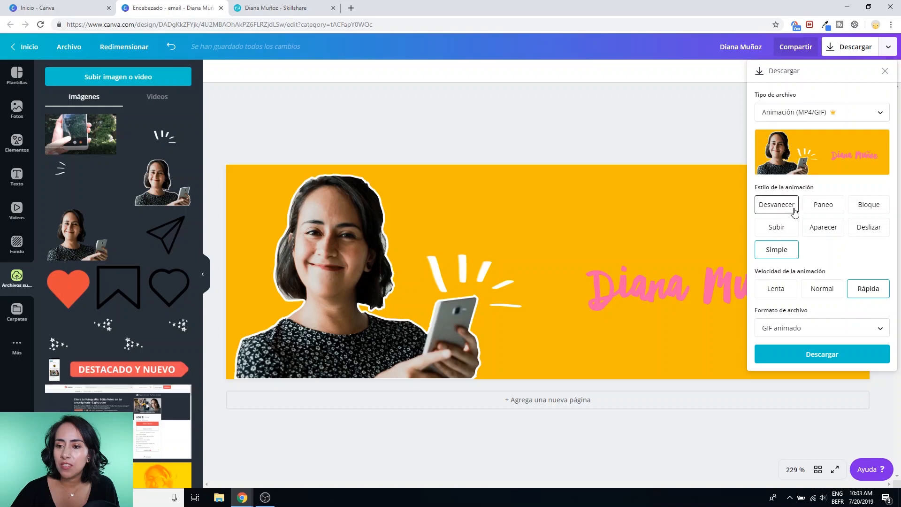
pyautogui.click(826, 211)
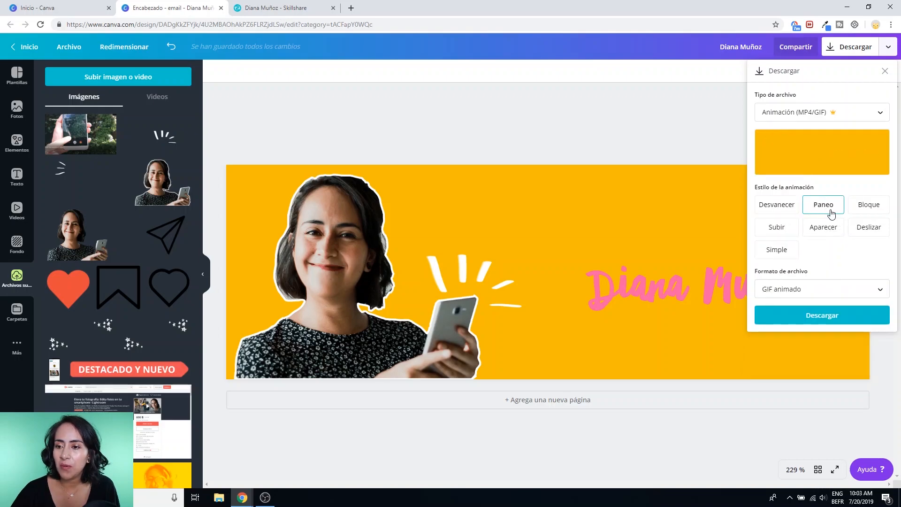
pyautogui.click(870, 207)
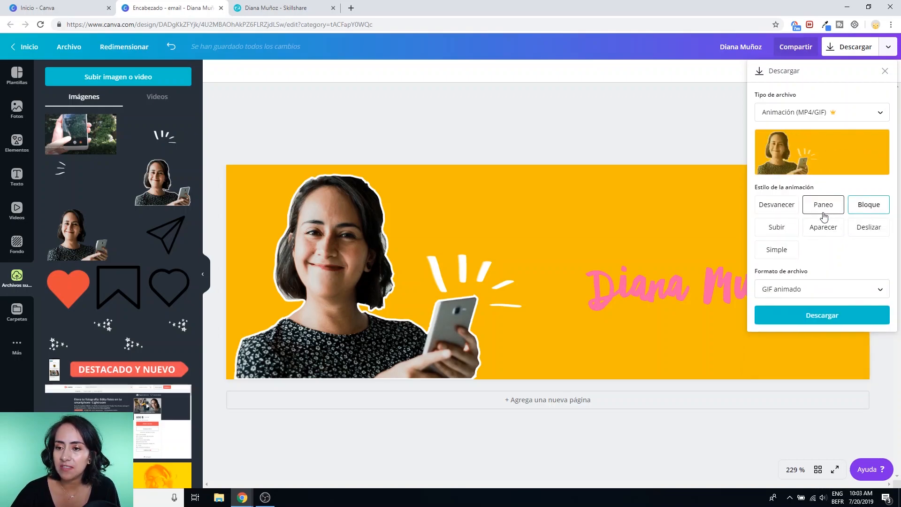
pyautogui.click(784, 227)
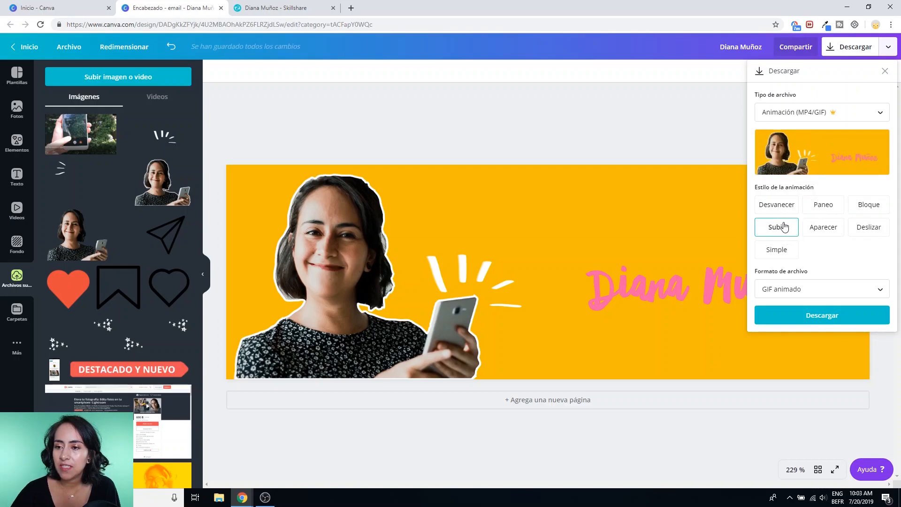
# Step: Download the banner as an animated GIF, watch the downloaded animation in Photos, and close it
pyautogui.click(829, 315)
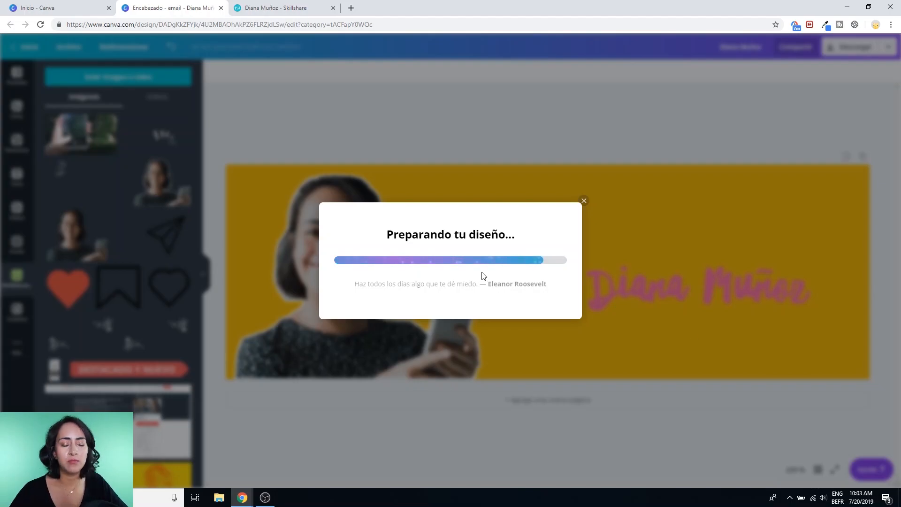
pyautogui.click(584, 150)
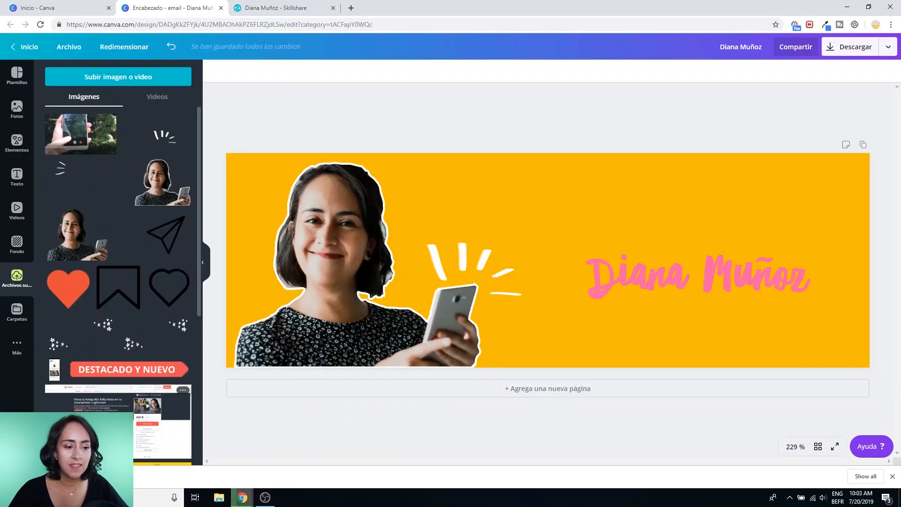
pyautogui.click(51, 477)
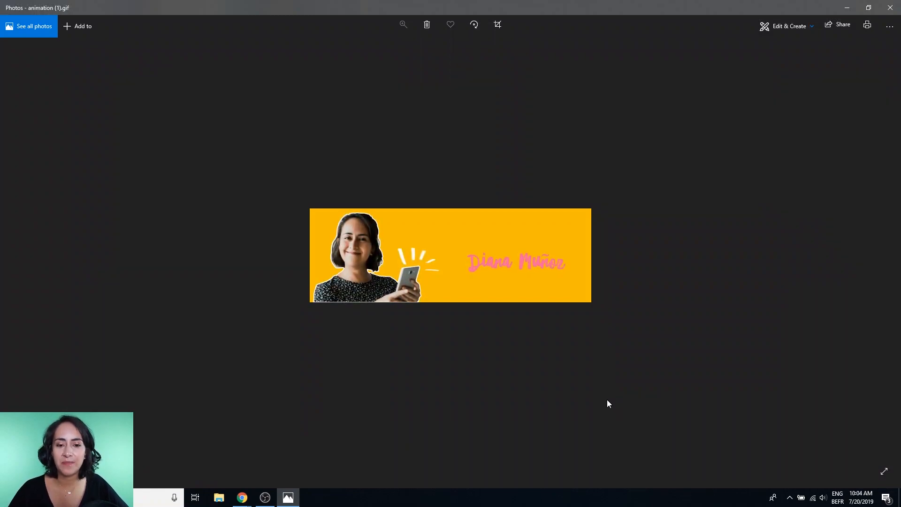
pyautogui.click(898, 5)
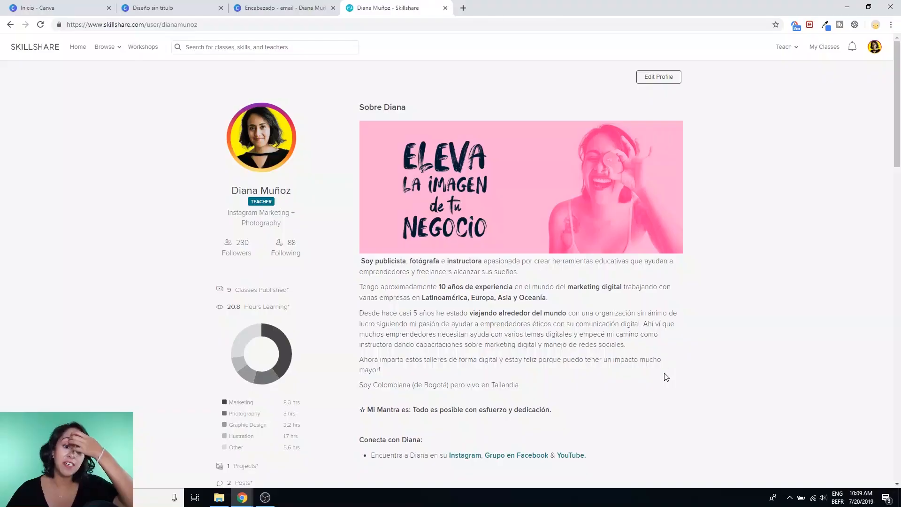
# Step: Look through the Skillshare teacher profile, from its header banner and biography down to the recent class listings
pyautogui.scroll(-4, 669, 378)
pyautogui.scroll(4, 669, 378)
pyautogui.scroll(-4, 669, 378)
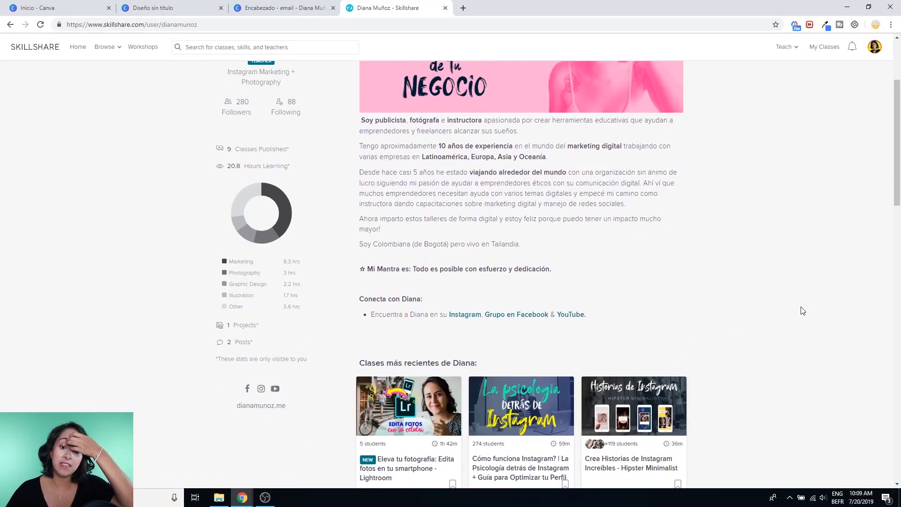
pyautogui.scroll(-4, 803, 309)
pyautogui.scroll(-2, 805, 312)
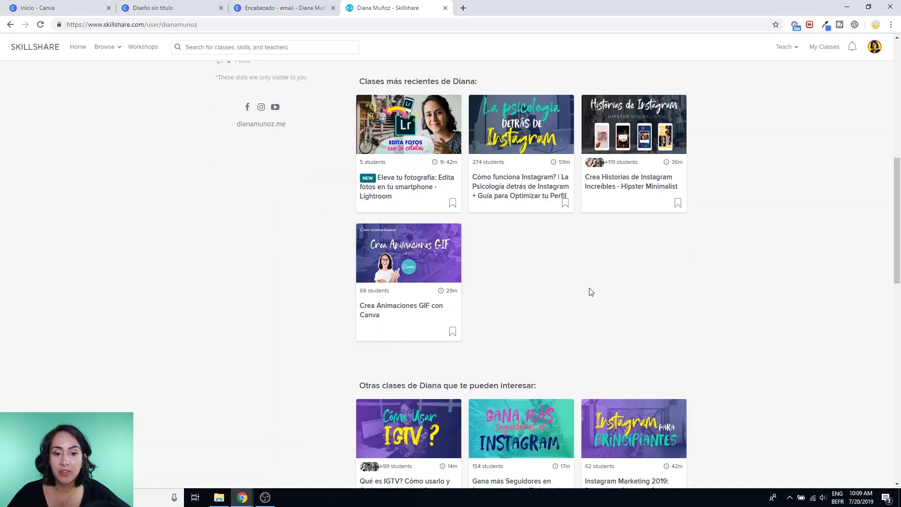
pyautogui.moveTo(470, 291); pyautogui.dragTo(343, 294)
pyautogui.click(274, 282)
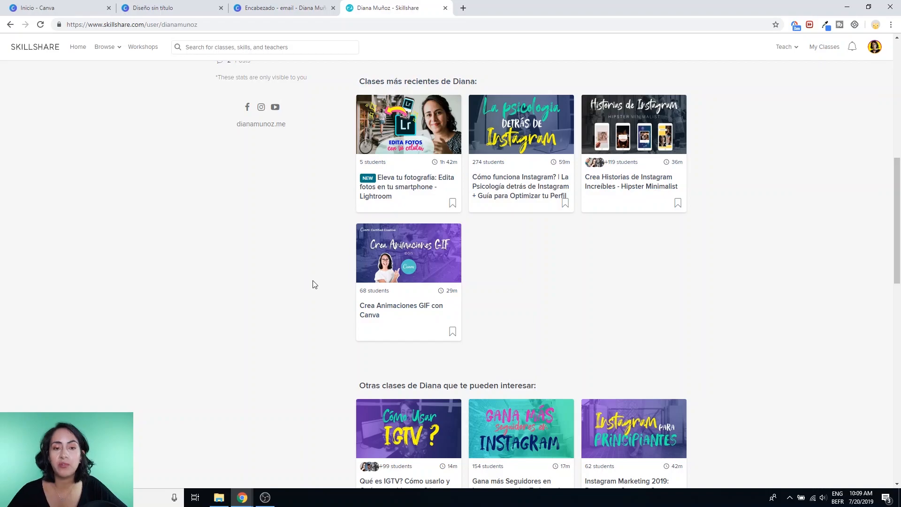